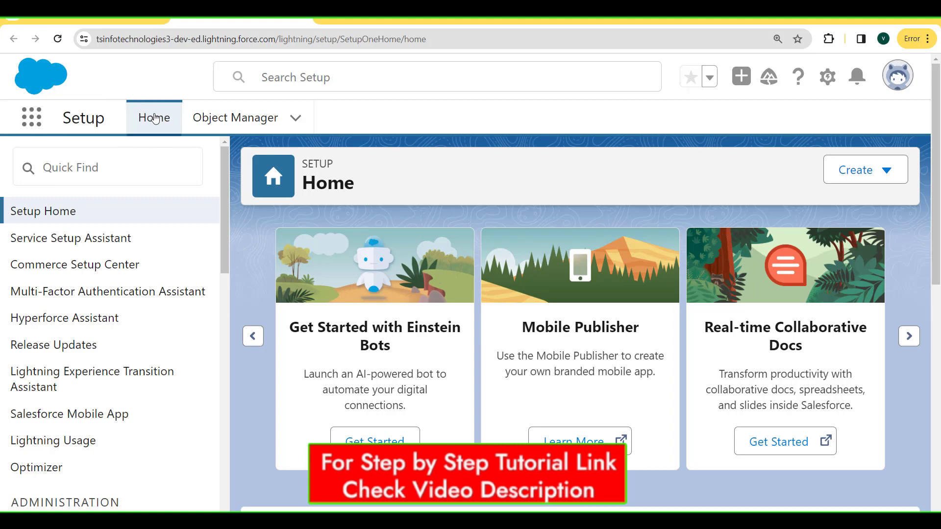
Find the University object in Object Manager by searching 'univer' and open its details.
left_click(239, 125)
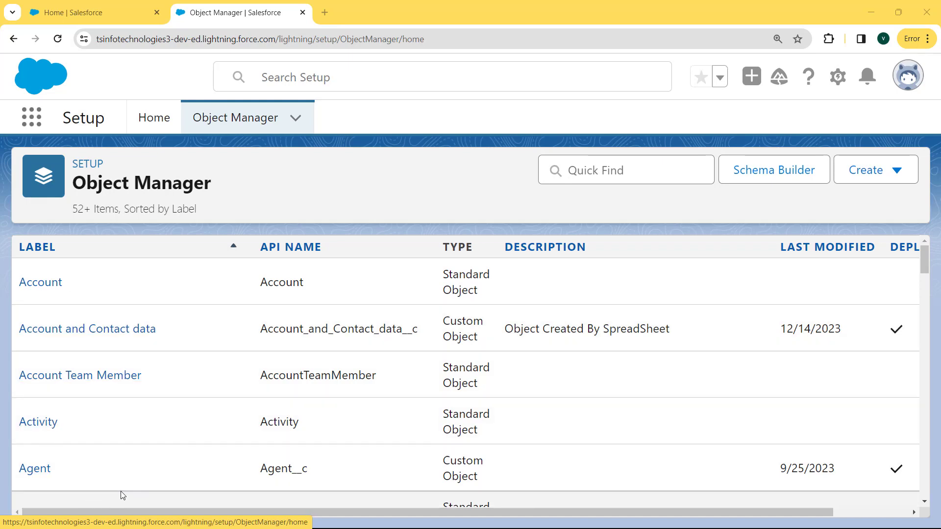
left_click(599, 175)
type("un")
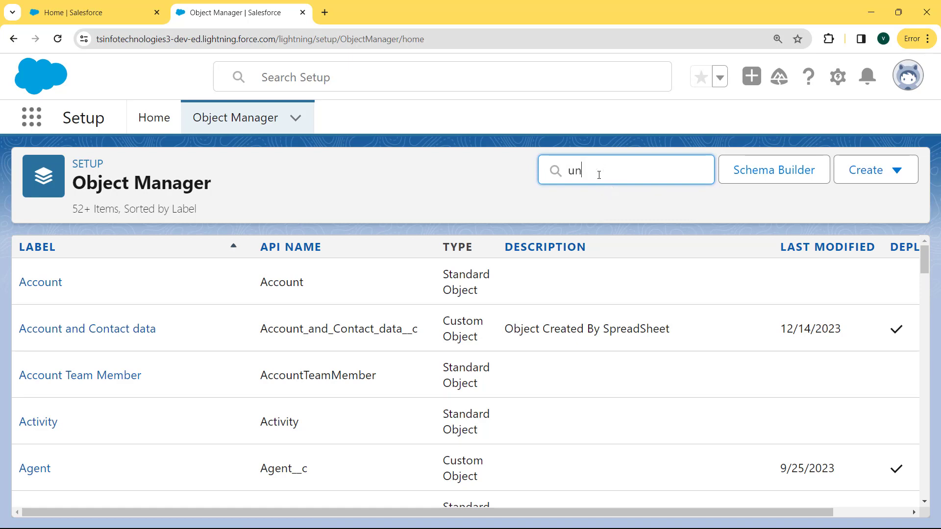
type("iver")
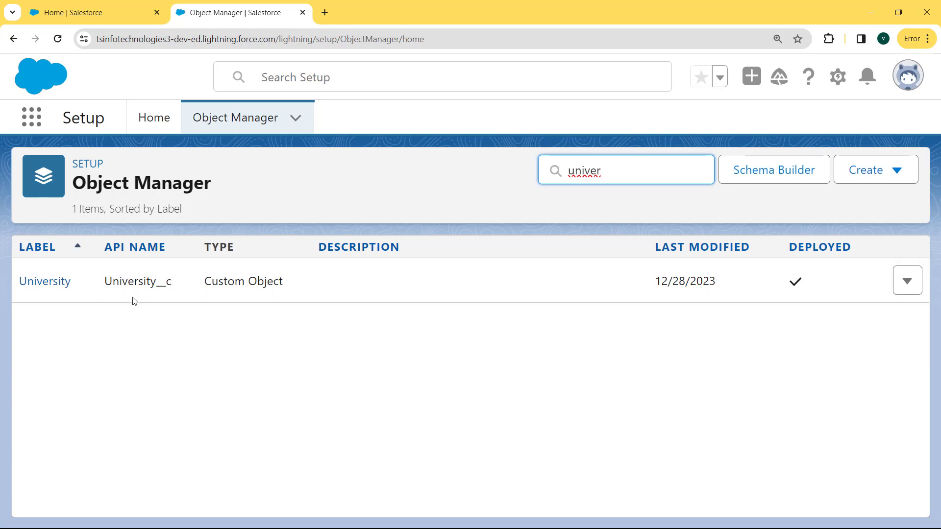
left_click(50, 281)
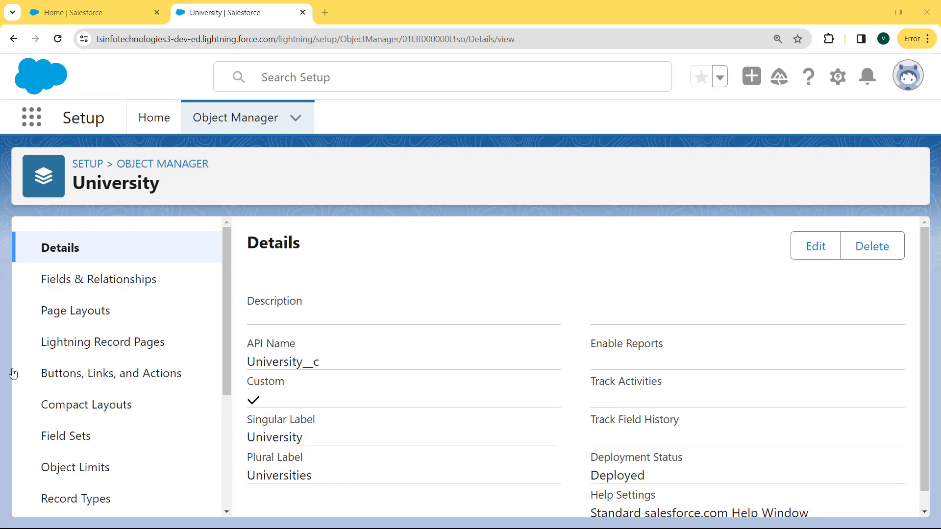
Open the Student Phone Number field from University's Fields & Relationships and review its definition.
left_click(95, 292)
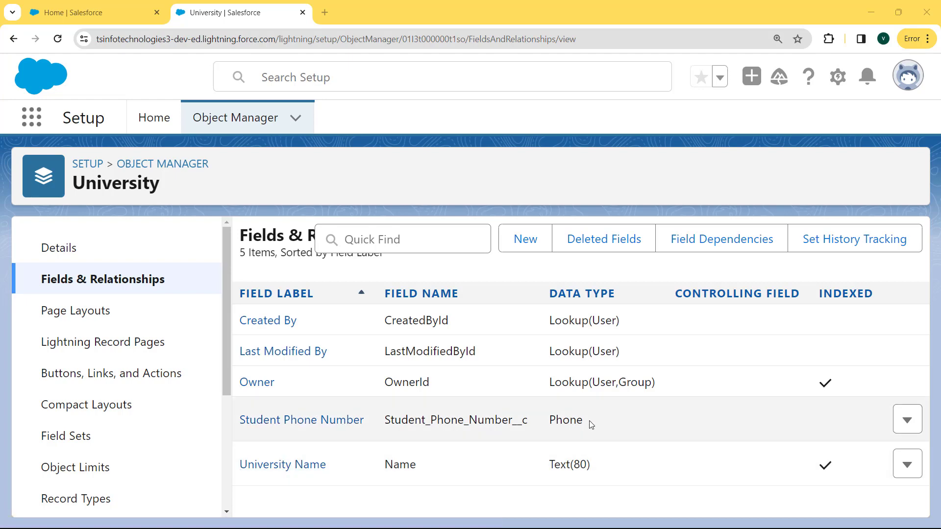
left_click(288, 420)
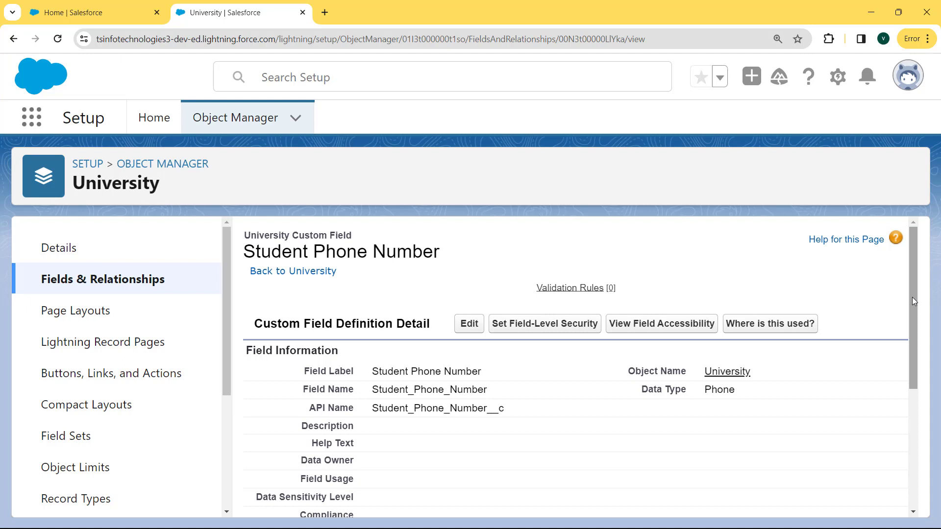
scroll(913, 297, "down", 1)
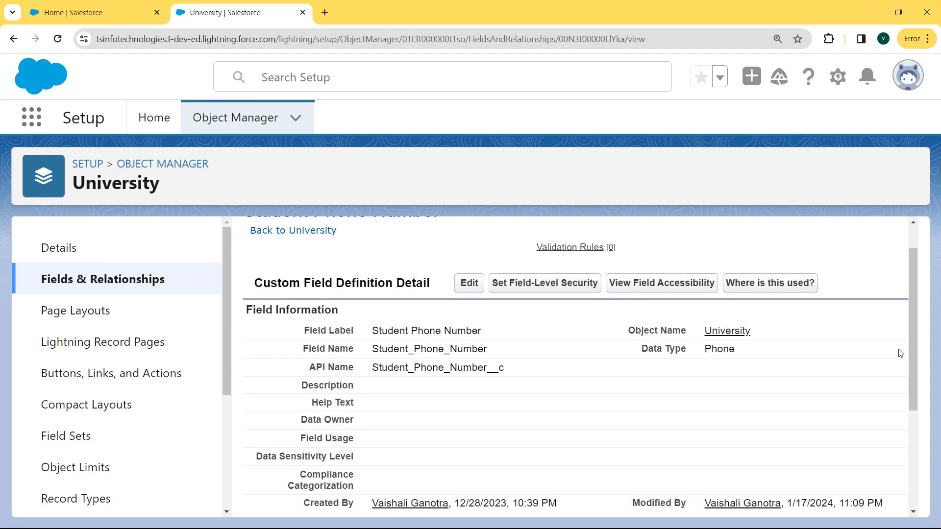
mouse_move(909, 345)
left_mouse_down()
mouse_move(911, 388)
mouse_move(907, 360)
left_mouse_up()
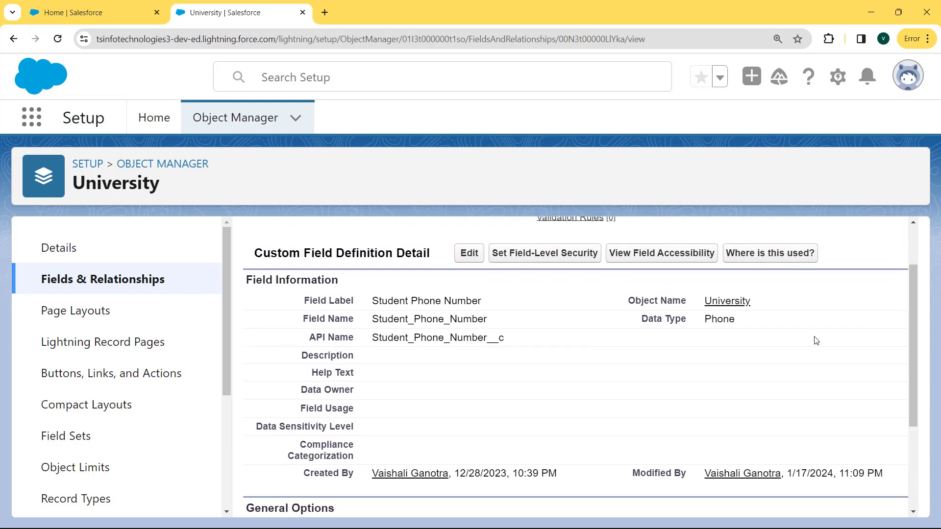
Edit the Student Phone Number field, tick Required under General Options, and save.
left_click(469, 254)
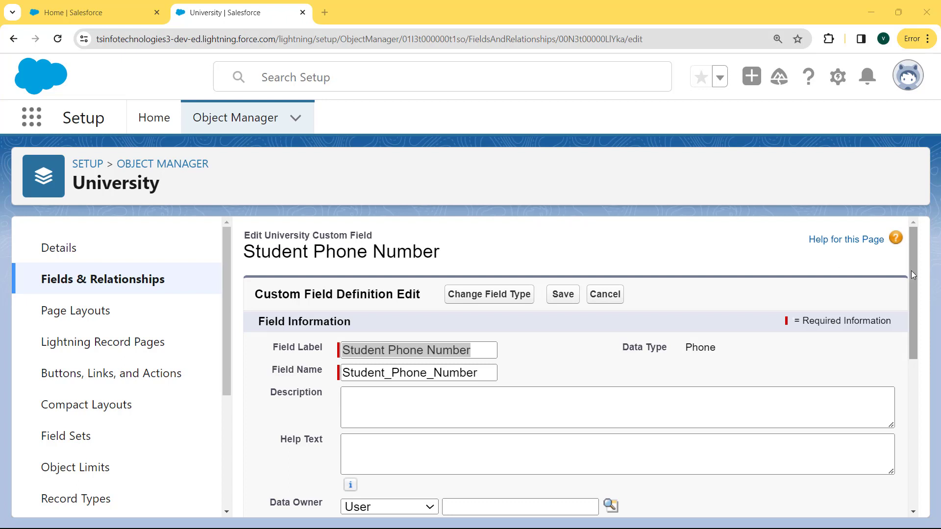
left_click_drag(911, 271, 907, 427)
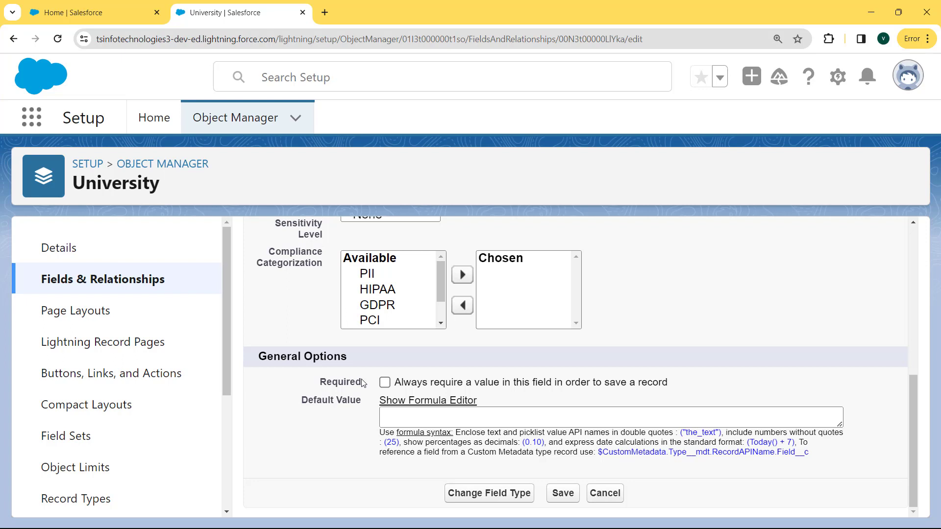
left_click(386, 383)
left_click(557, 502)
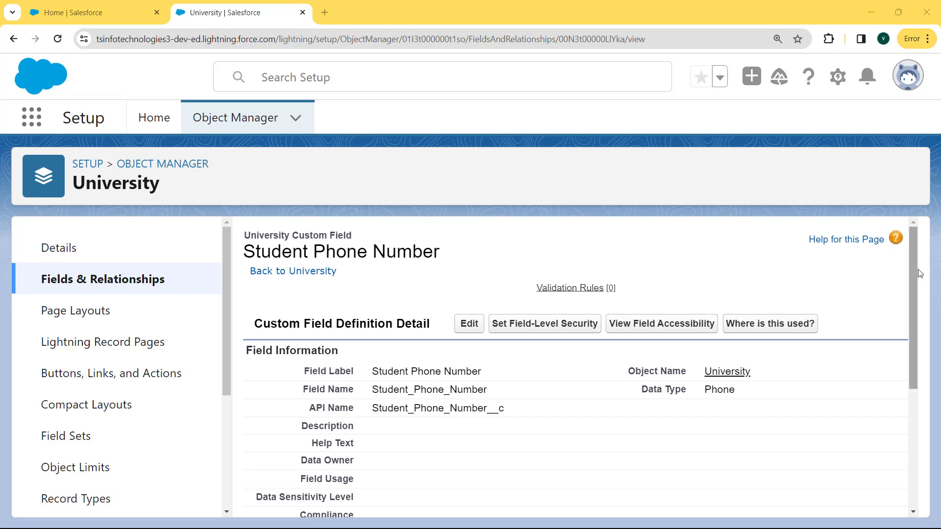
left_click_drag(915, 273, 924, 337)
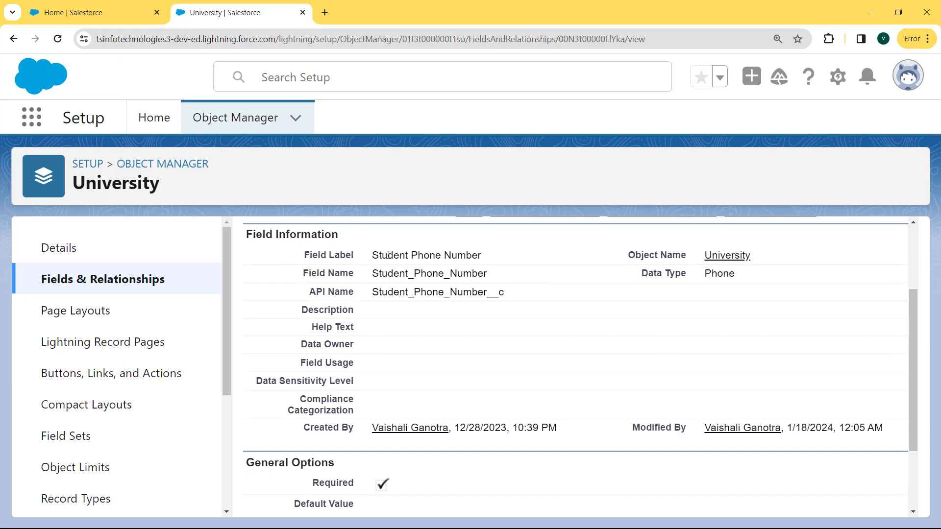
left_click_drag(389, 255, 511, 295)
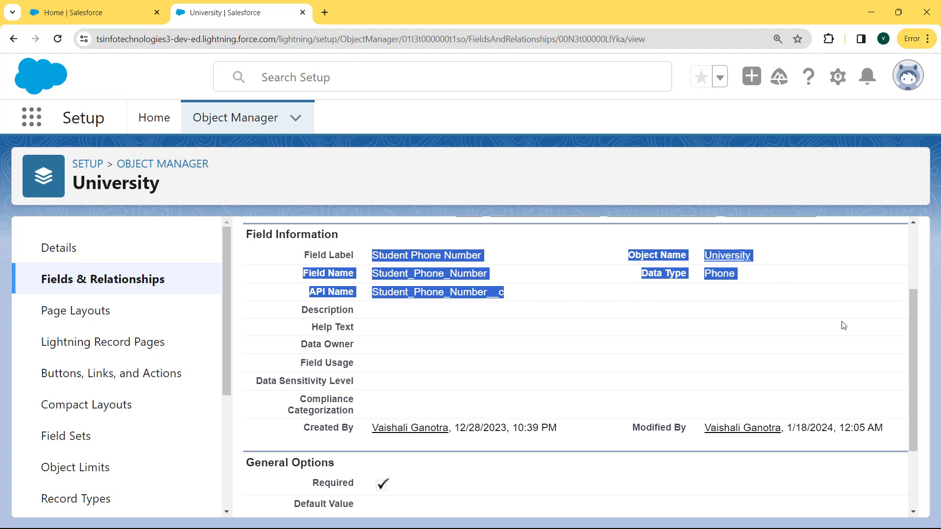
left_click_drag(912, 330, 895, 417)
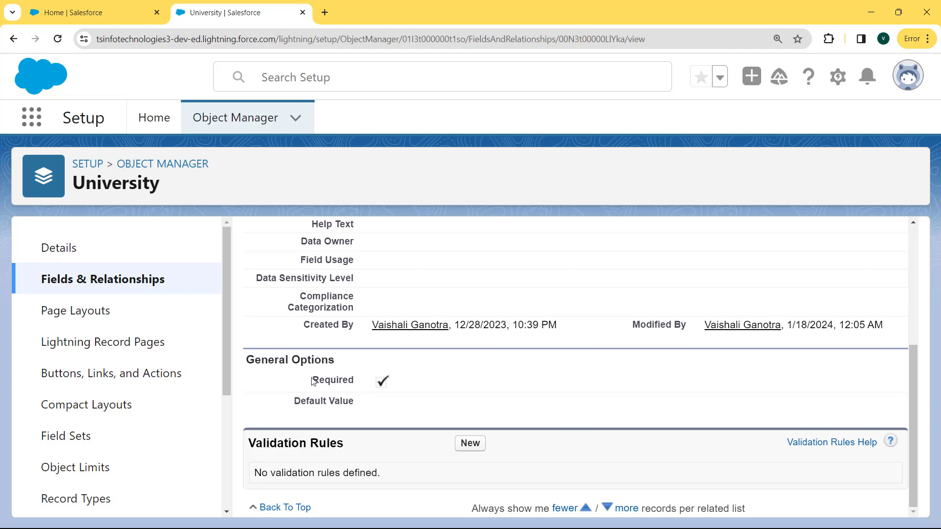
left_click_drag(312, 381, 407, 388)
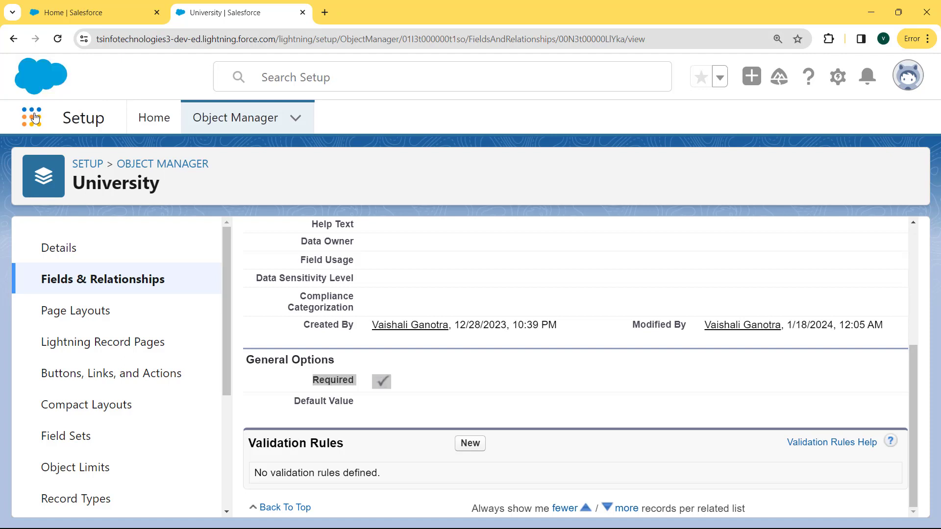
Switch to the Sales app through the App Launcher search 'sales'.
left_click(34, 117)
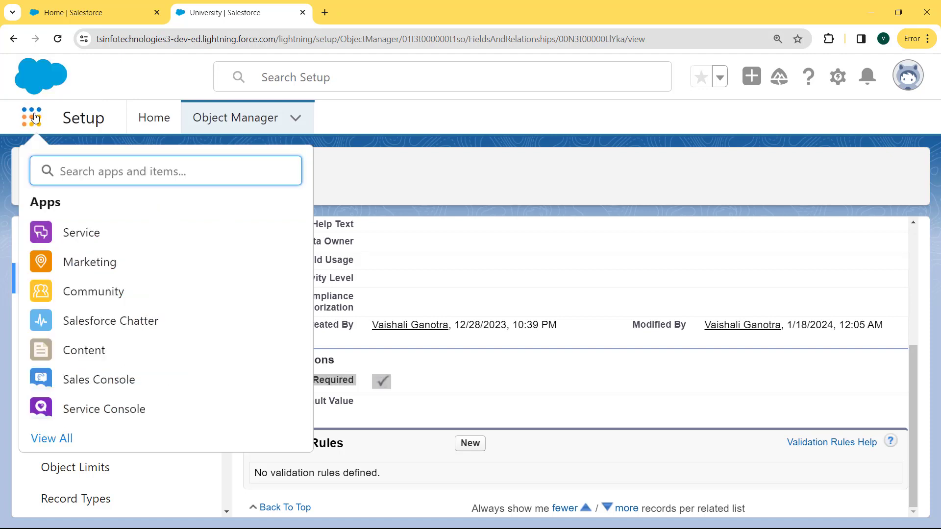
type("sales")
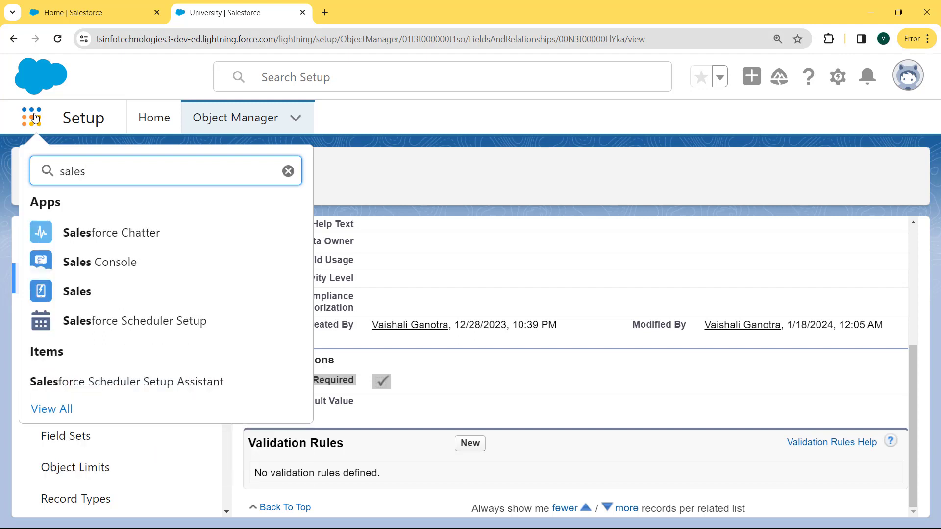
left_click(78, 288)
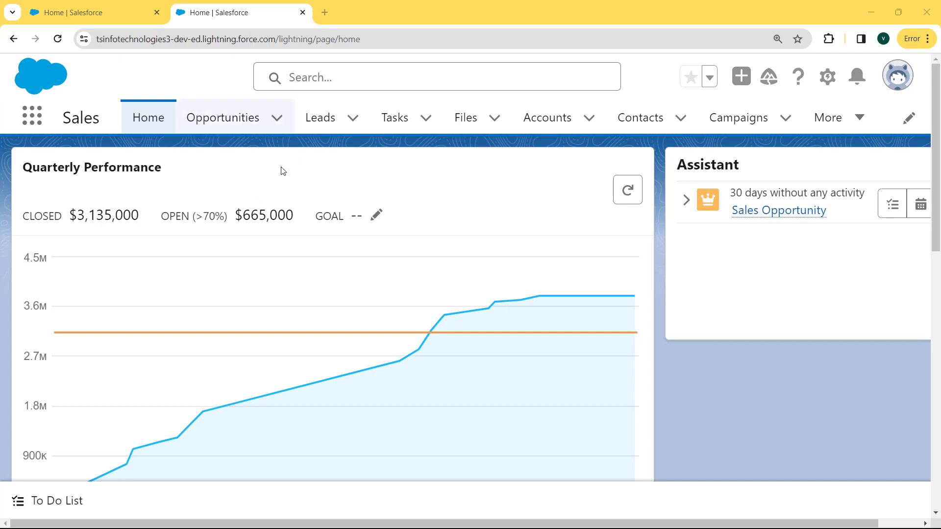
Open the Universities list from the More navigation menu.
left_click(861, 116)
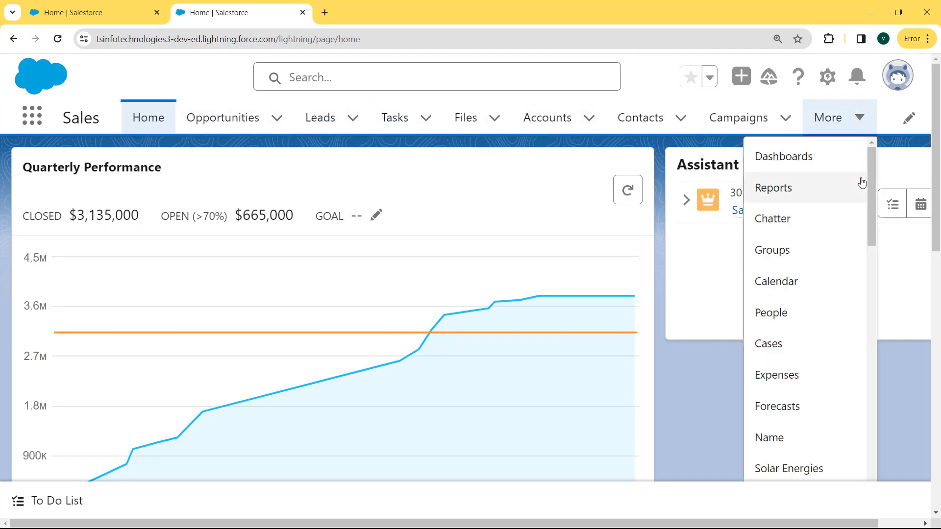
left_click_drag(869, 182, 841, 435)
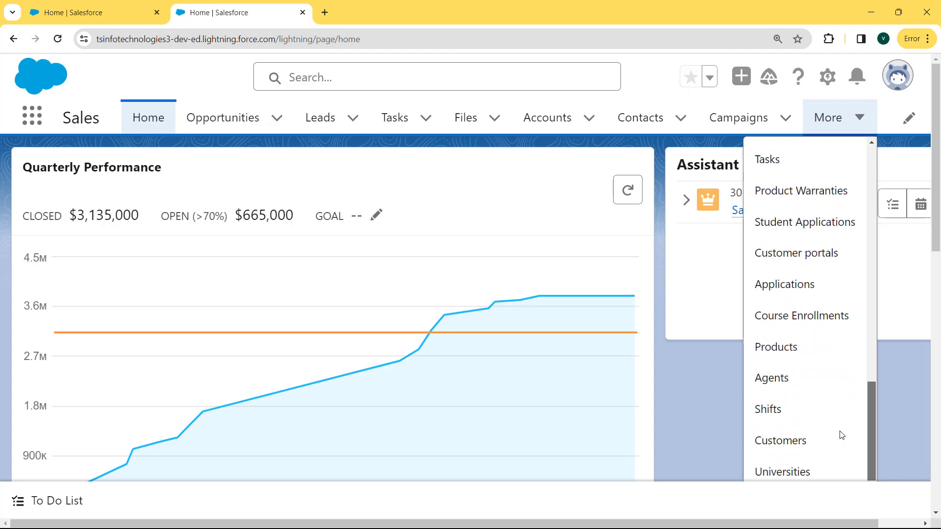
left_click(792, 471)
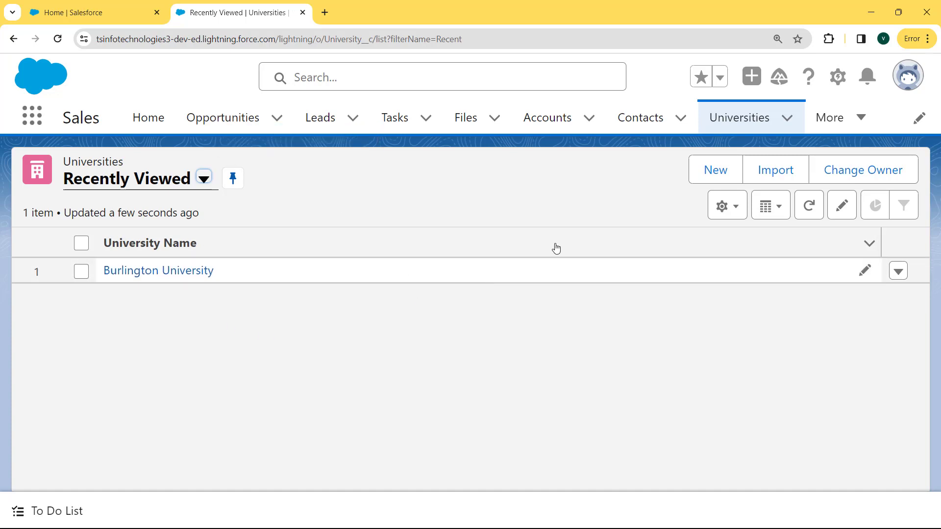
Create a new University record named 'Burlington University' and try saving it.
left_click(708, 179)
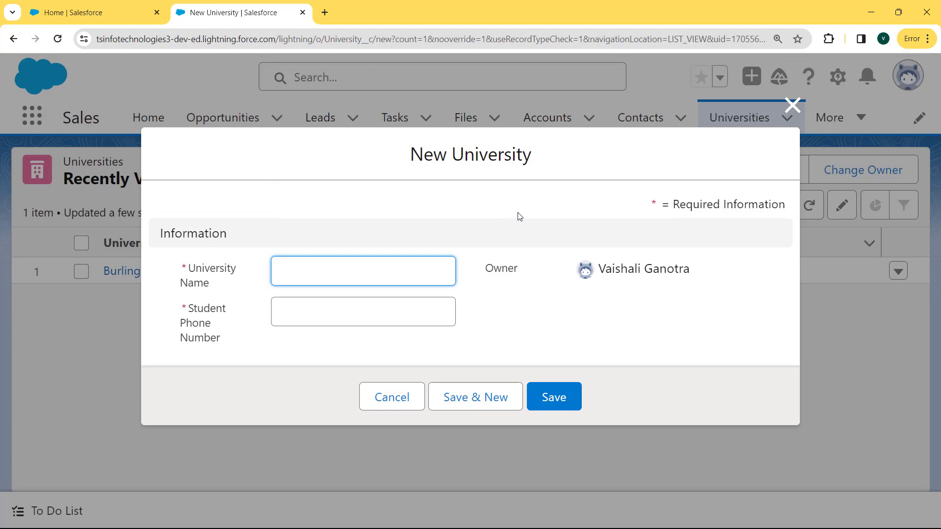
left_click(351, 273)
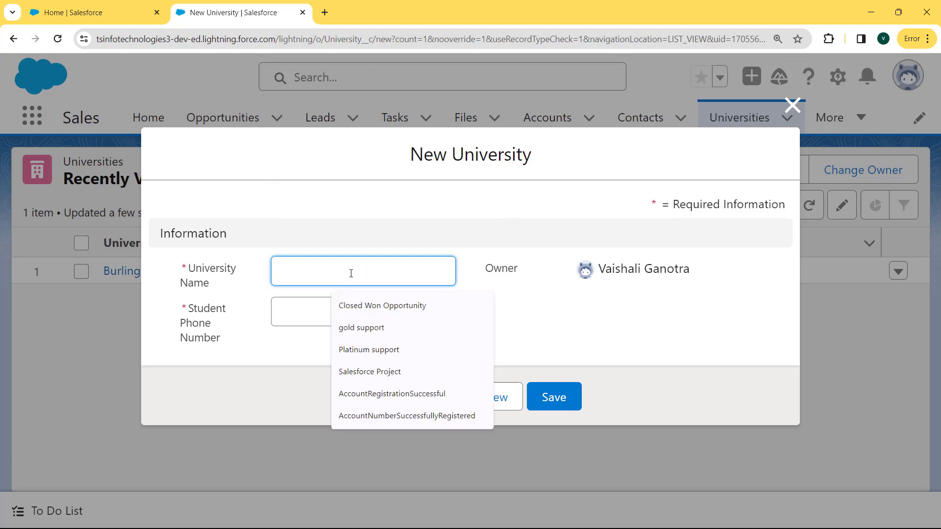
type("Burl")
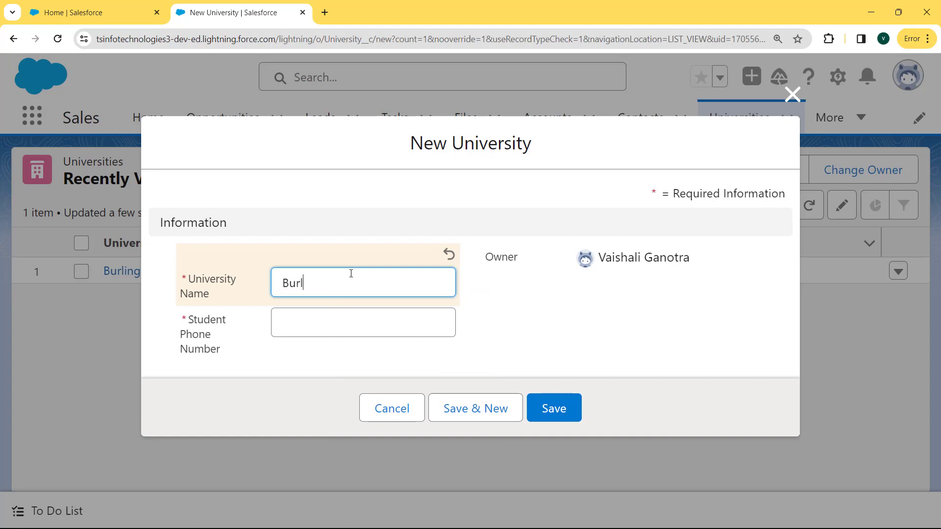
type("ington University")
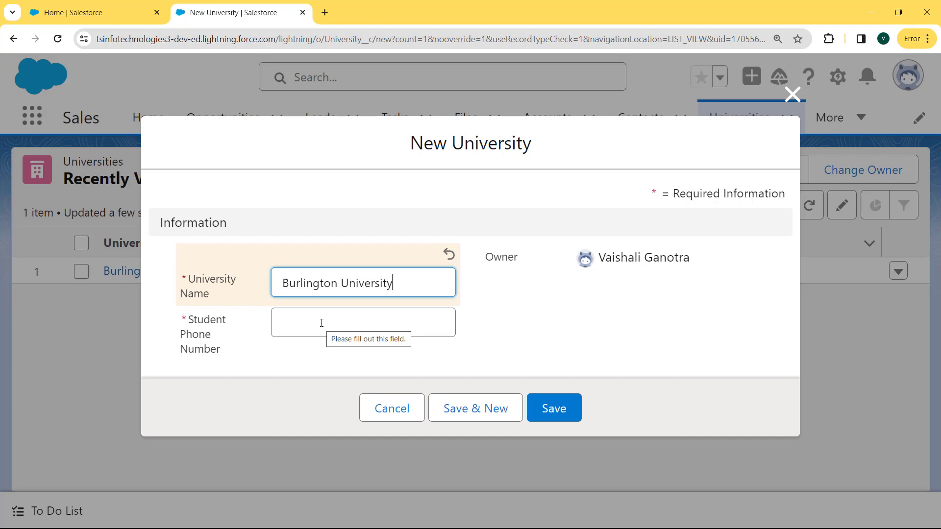
left_click(565, 406)
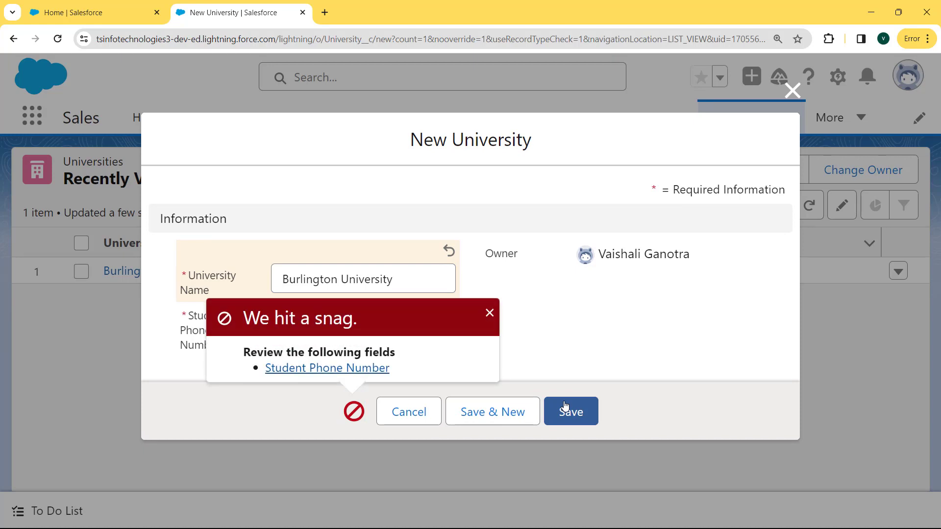
Dismiss the required-field error, enter a student phone number, and save the record.
left_click(488, 314)
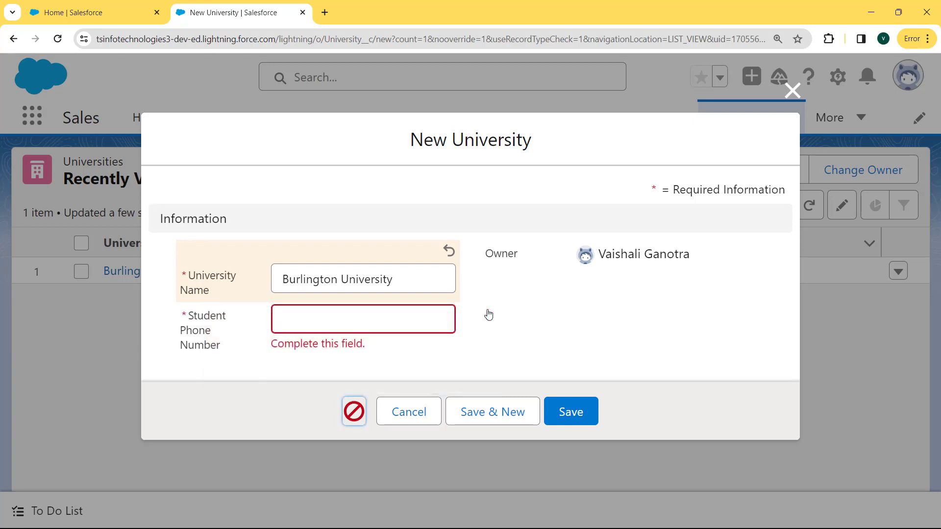
left_click_drag(364, 346, 251, 343)
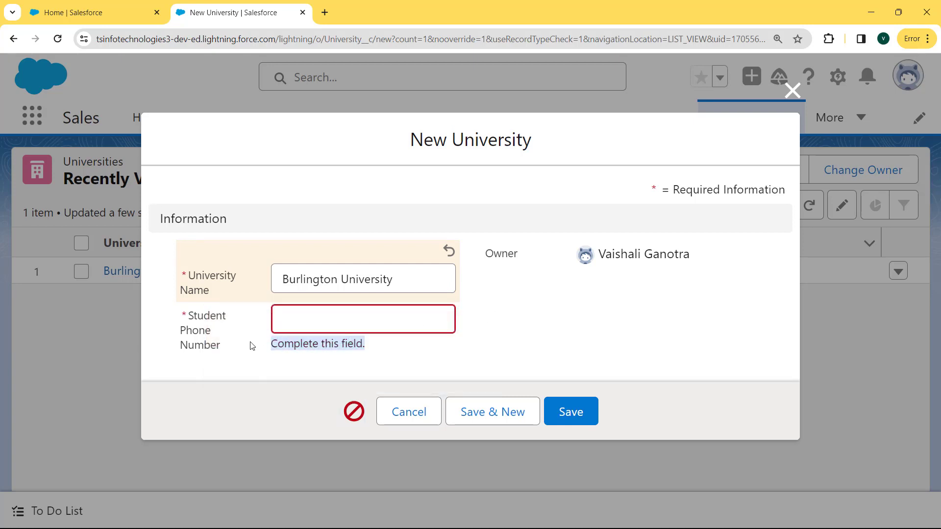
left_click(377, 315)
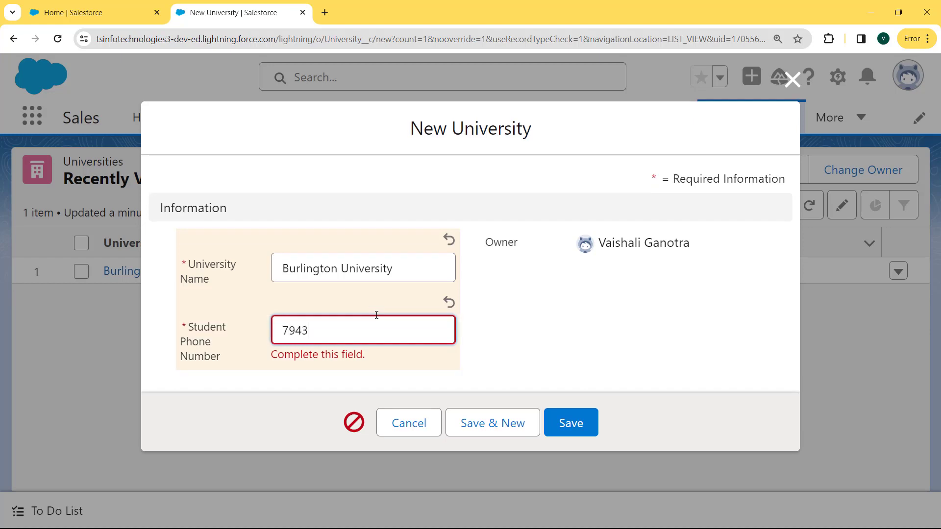
left_click(582, 434)
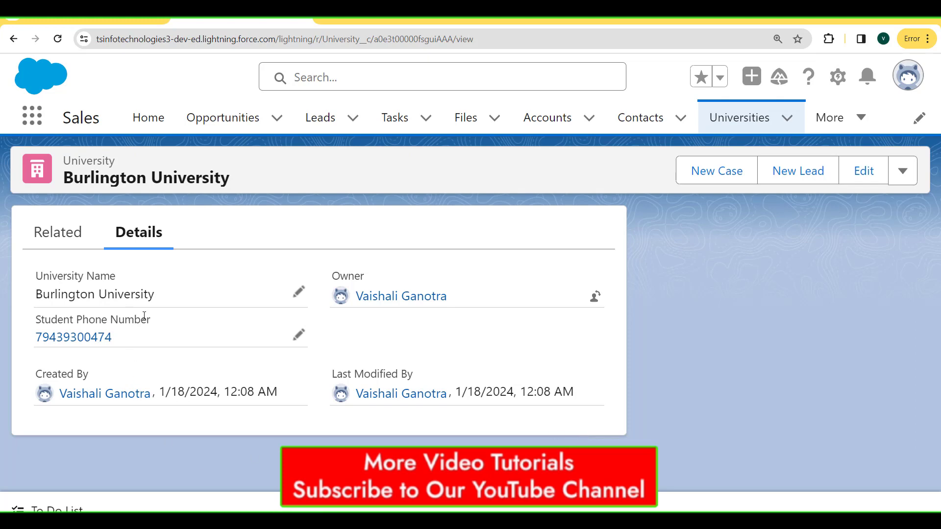
left_click_drag(177, 317, 32, 314)
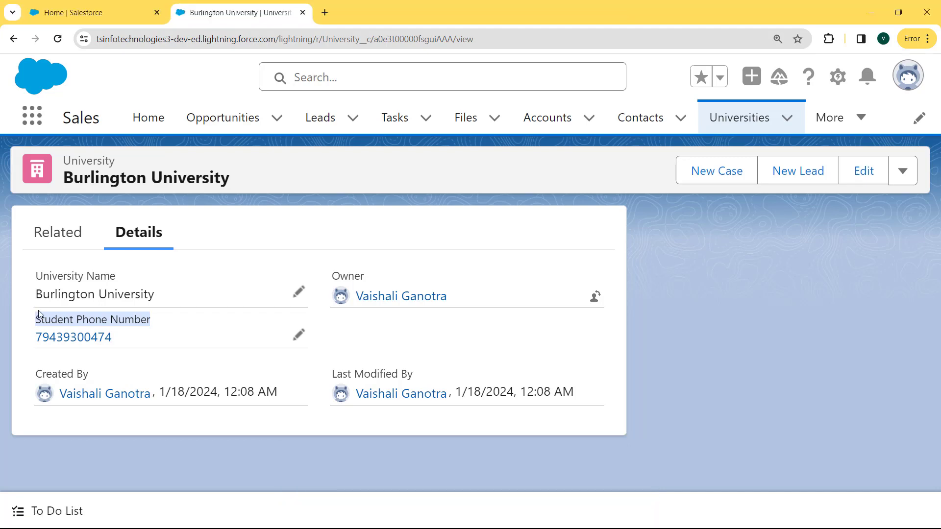
Switch to Salesforce Classic and go to Setup.
left_click(902, 75)
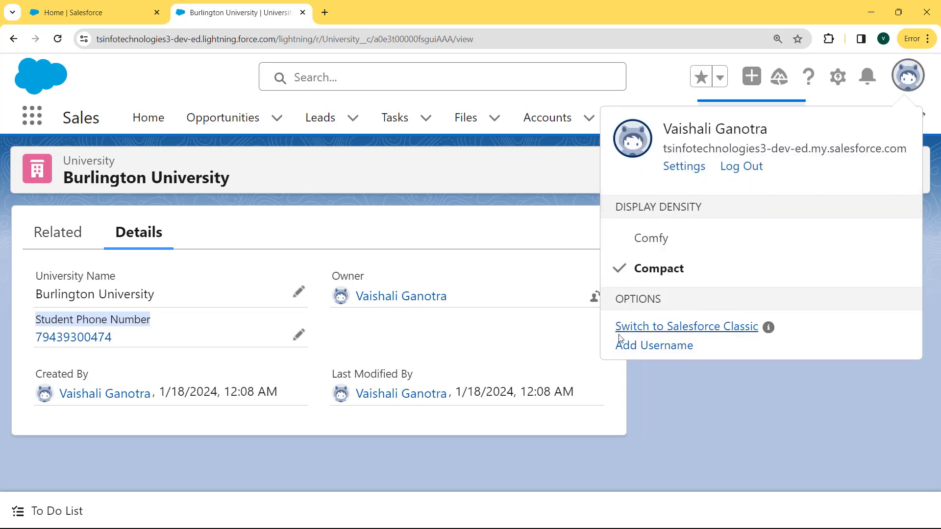
left_click(692, 331)
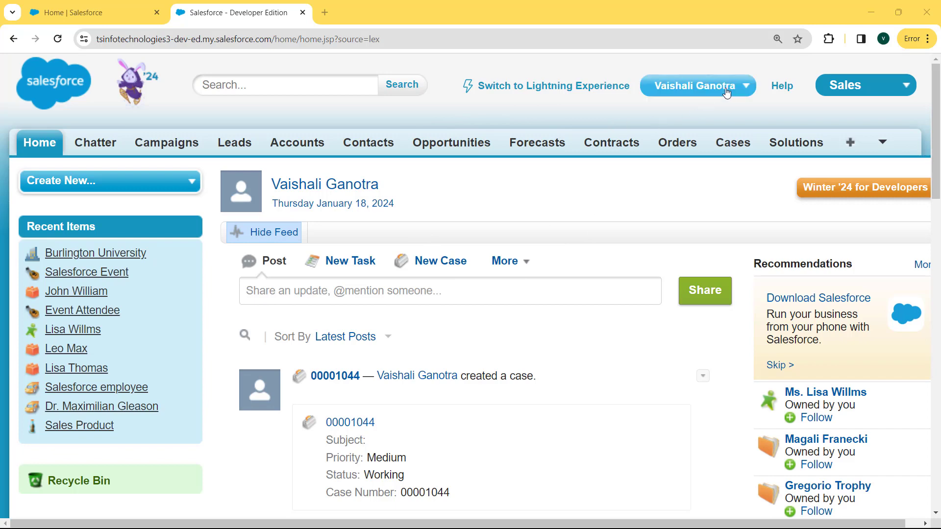
left_click(747, 87)
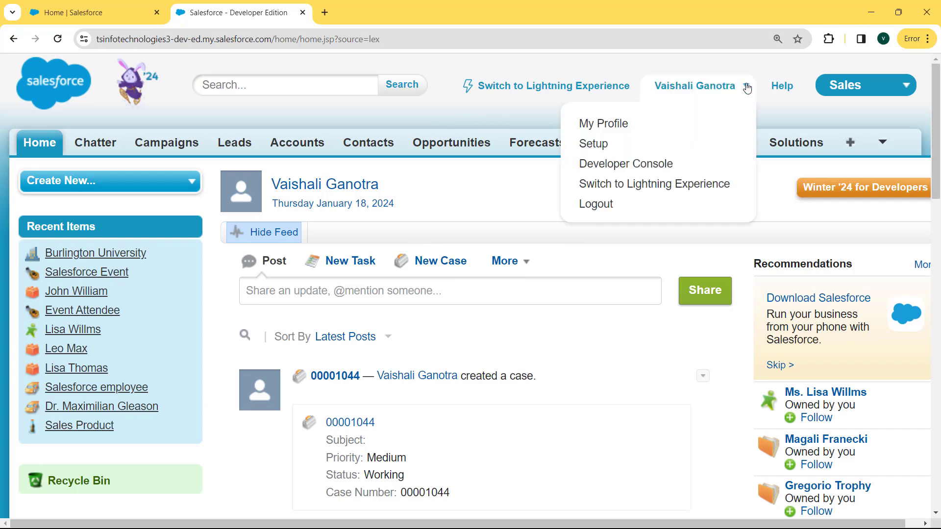
left_click(603, 145)
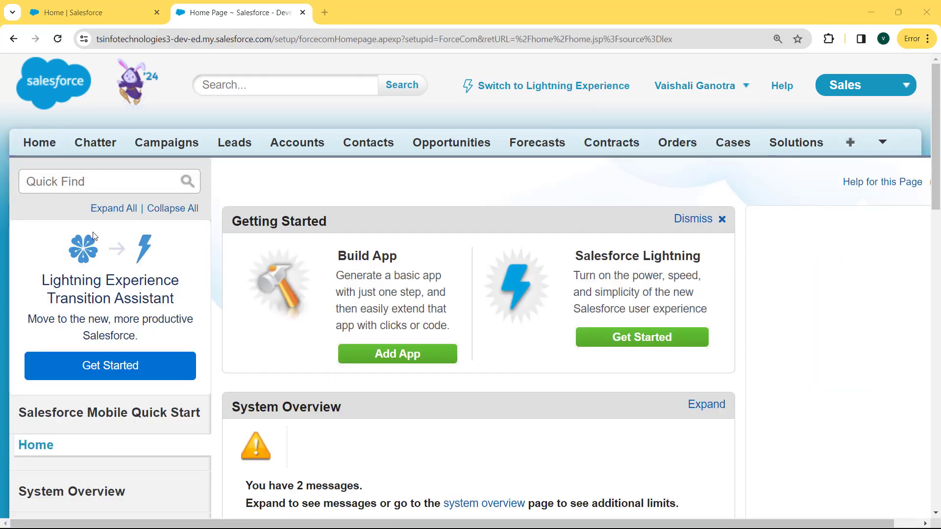
Search Setup for 'object', open the custom objects list, and open Customer.
left_click(130, 184)
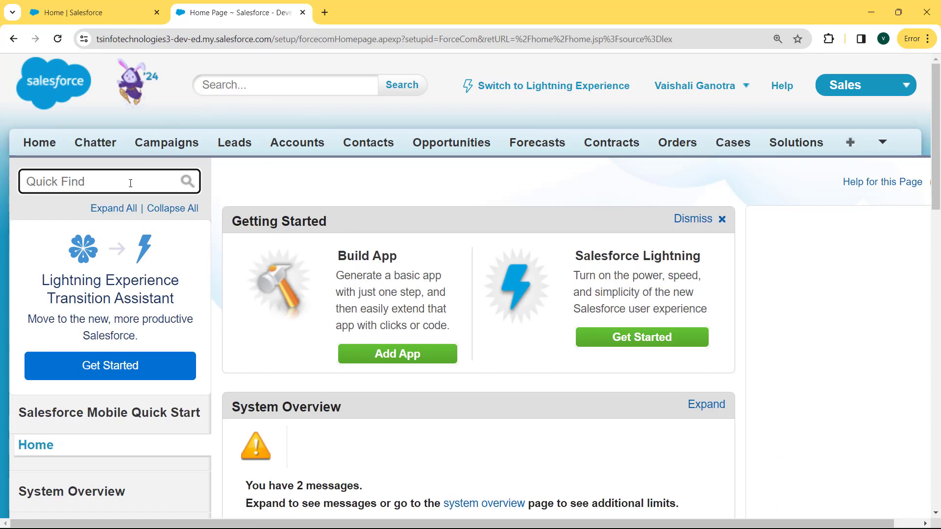
type("object")
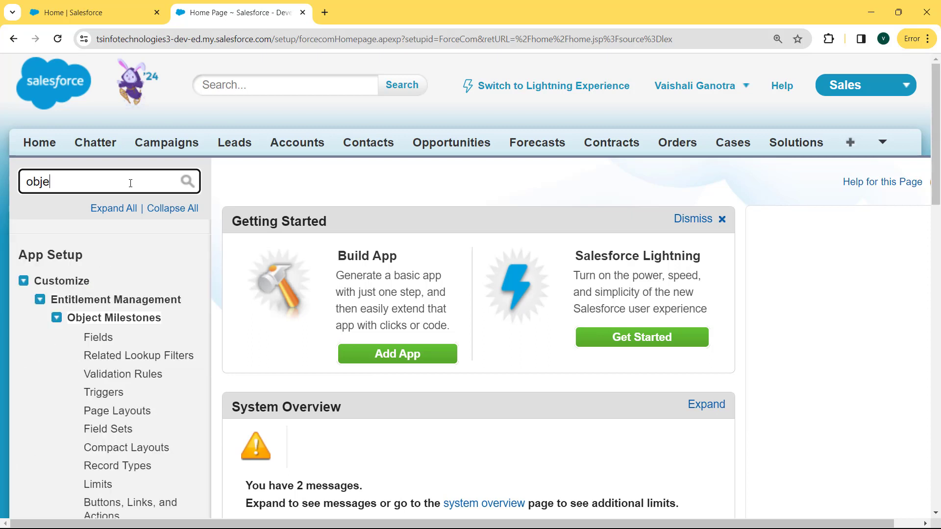
left_click(23, 282)
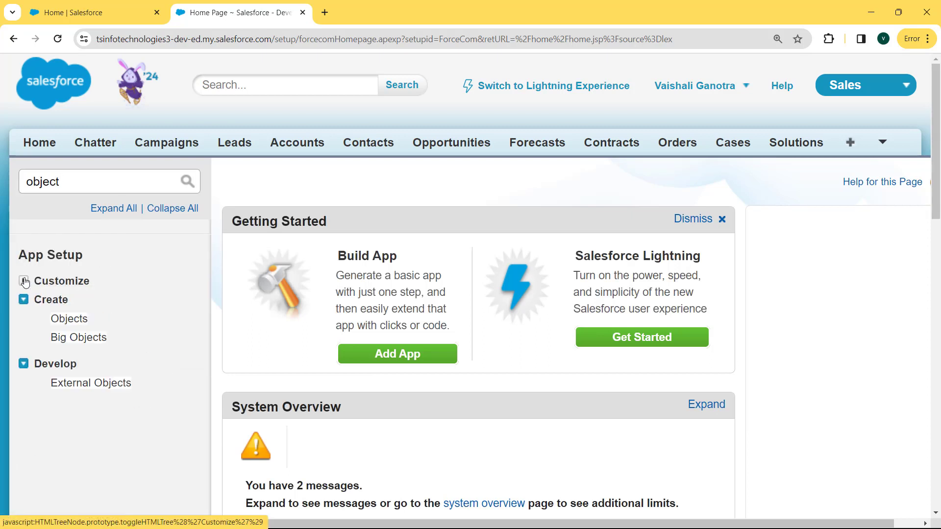
left_click(62, 320)
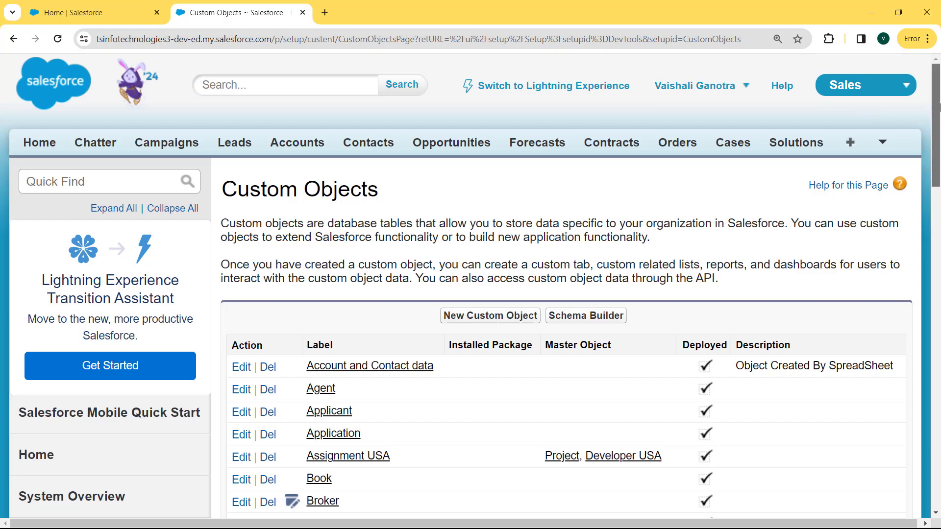
left_click_drag(938, 108, 939, 186)
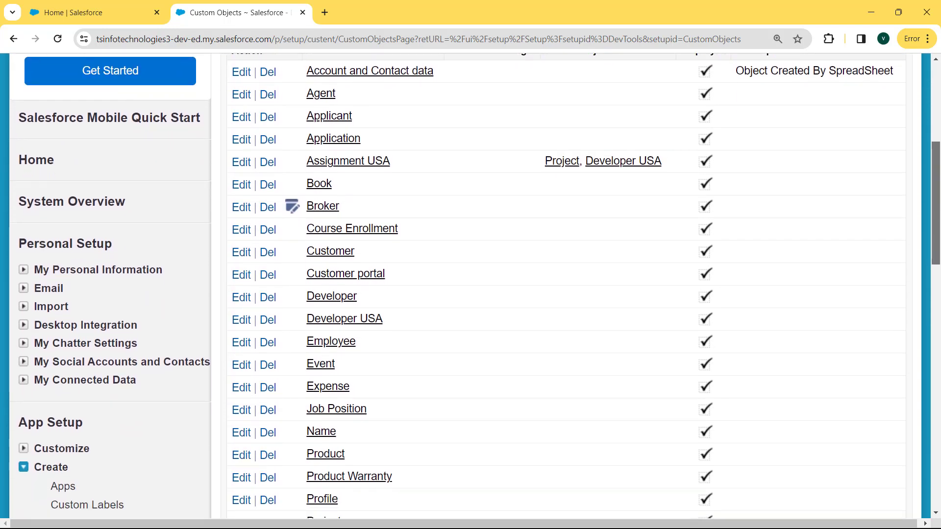
left_click(309, 259)
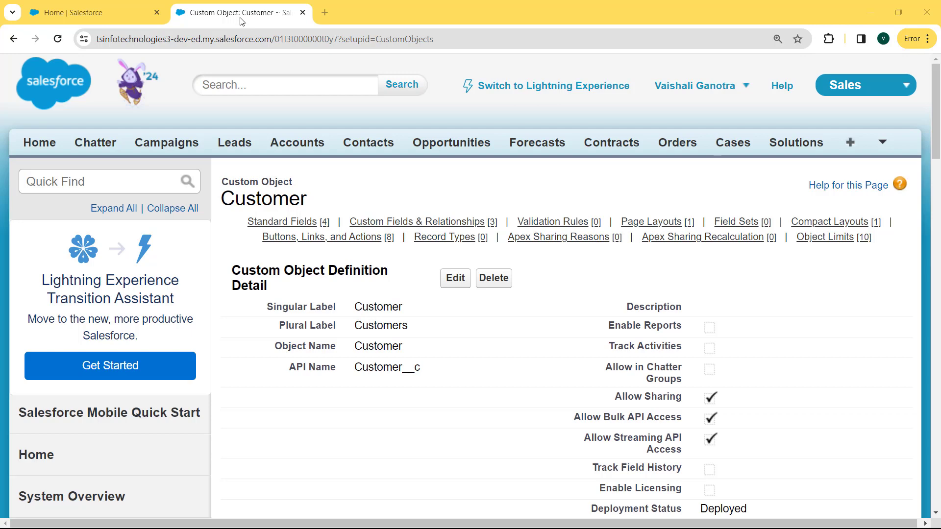
Start a new field from the Customer object's Custom Fields & Relationships section.
left_click_drag(937, 114, 939, 223)
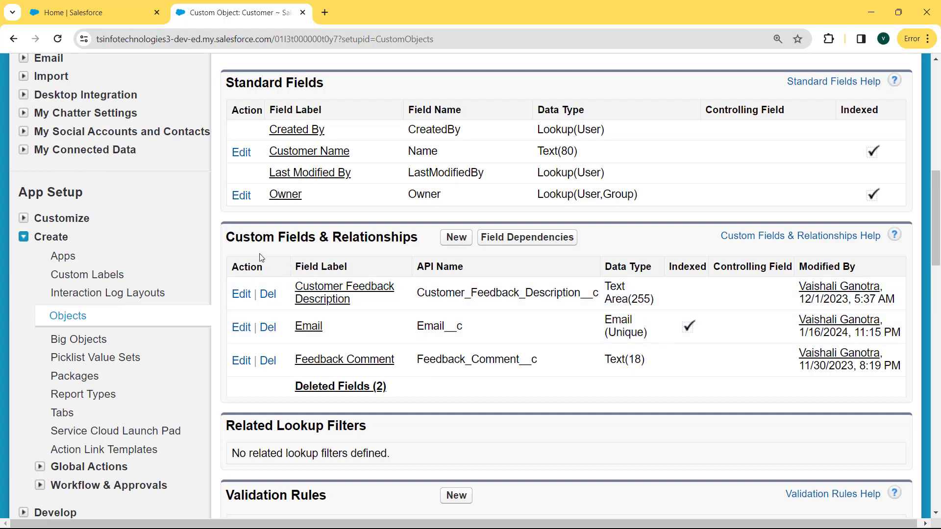
left_click_drag(229, 237, 434, 239)
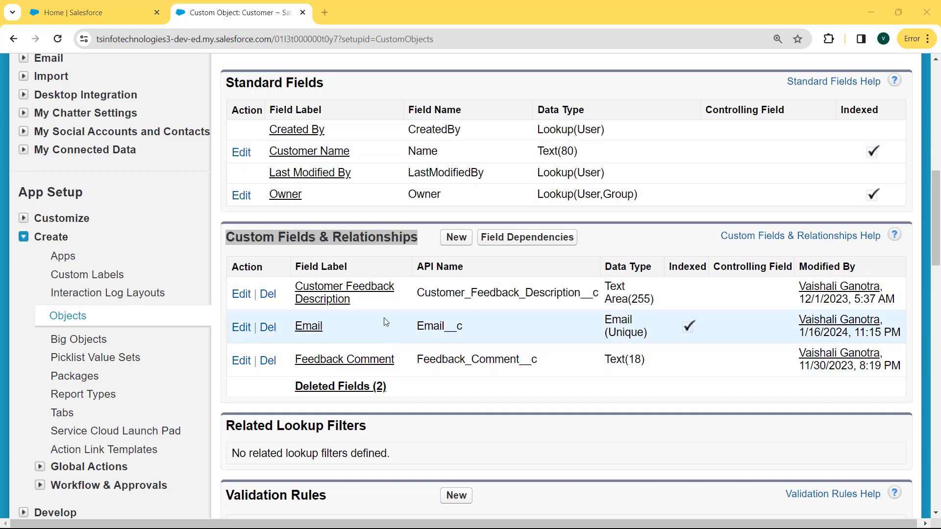
left_click(457, 241)
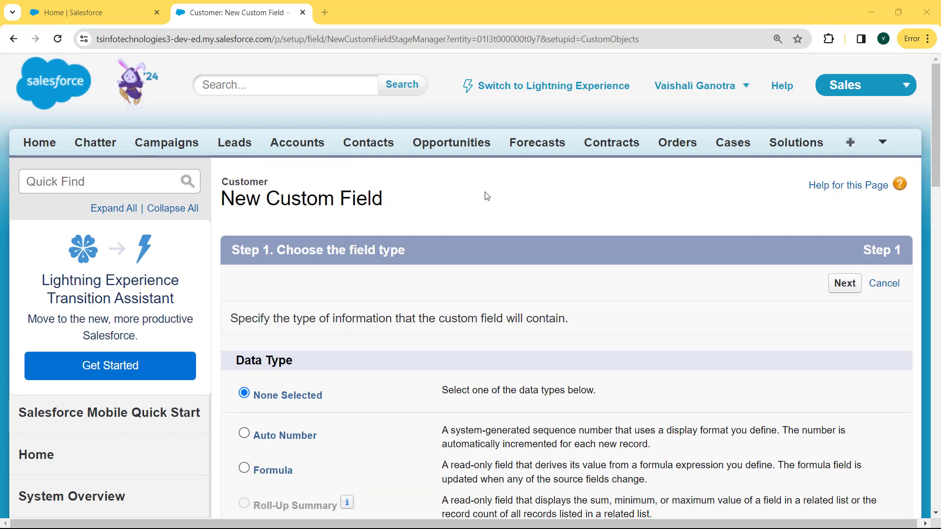
Choose Phone as the new Customer field's data type and continue.
left_click_drag(939, 164, 919, 343)
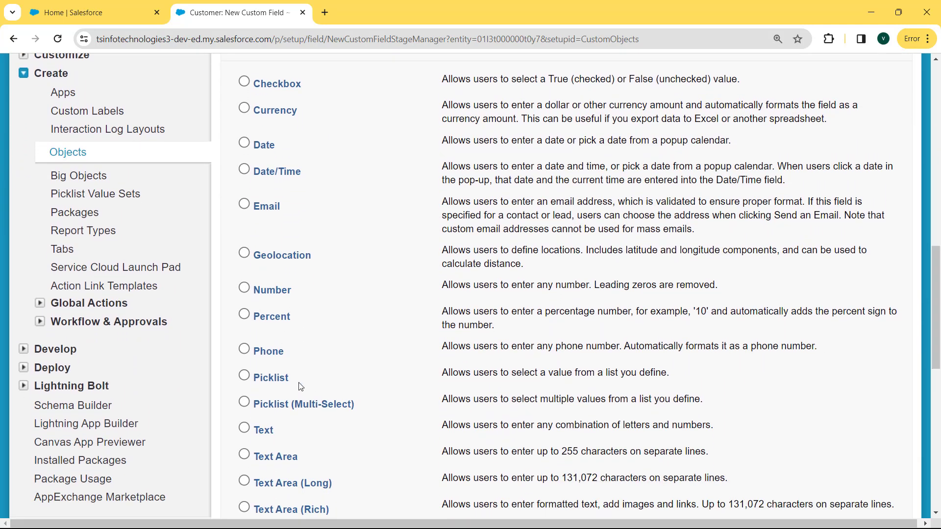
left_click(243, 349)
left_click_drag(937, 260, 938, 311)
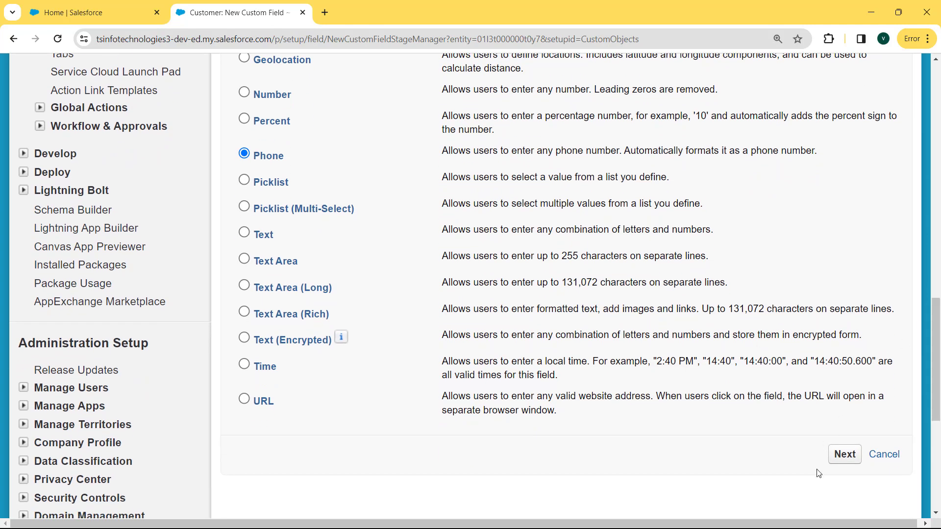
left_click(844, 455)
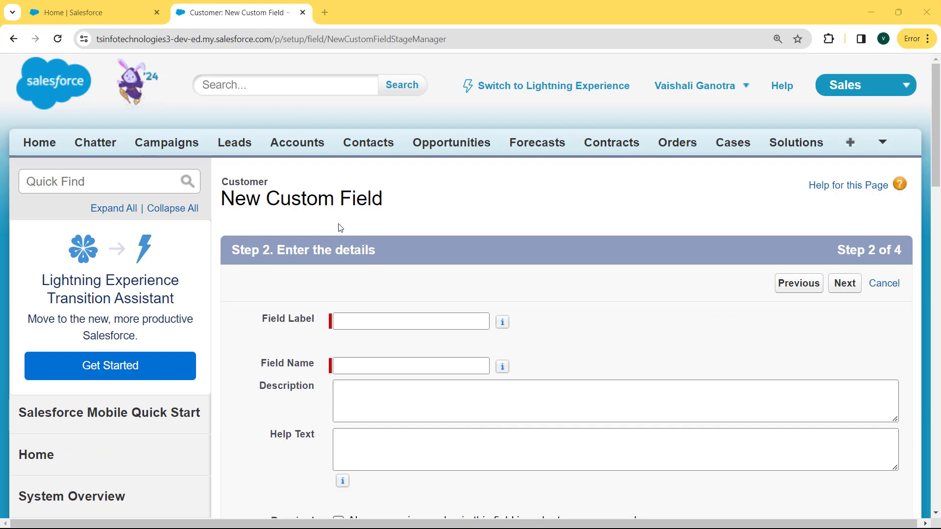
Label the field 'Customer Contact' with name Customer_Contact, mark it Required, and continue.
left_click(362, 319)
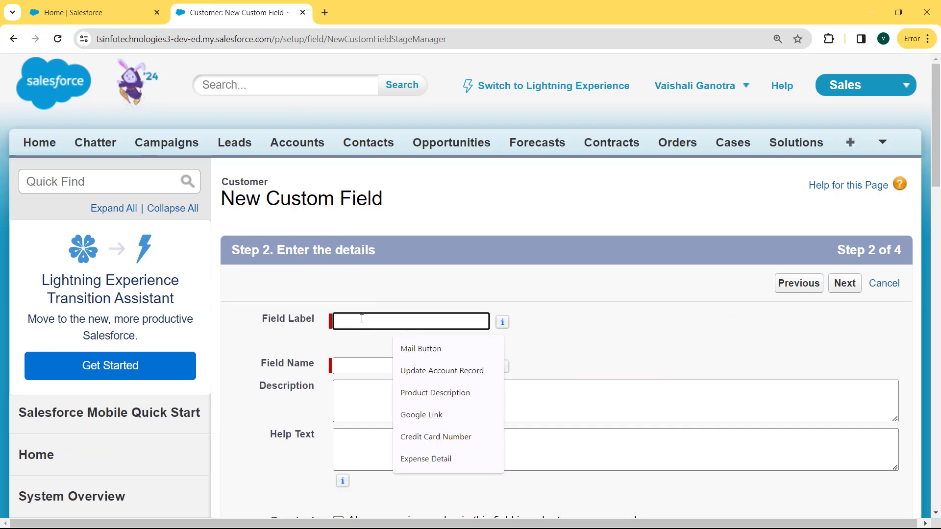
type("Cus")
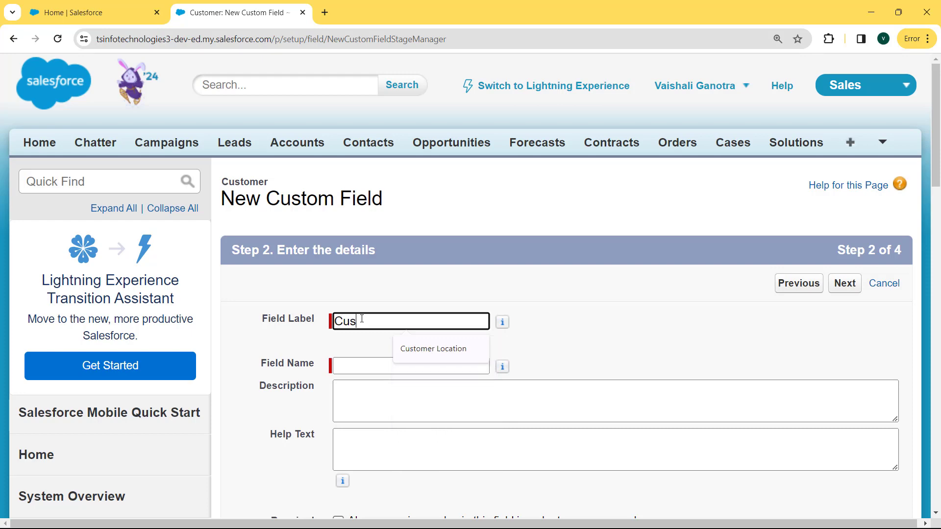
type("tomer Contact")
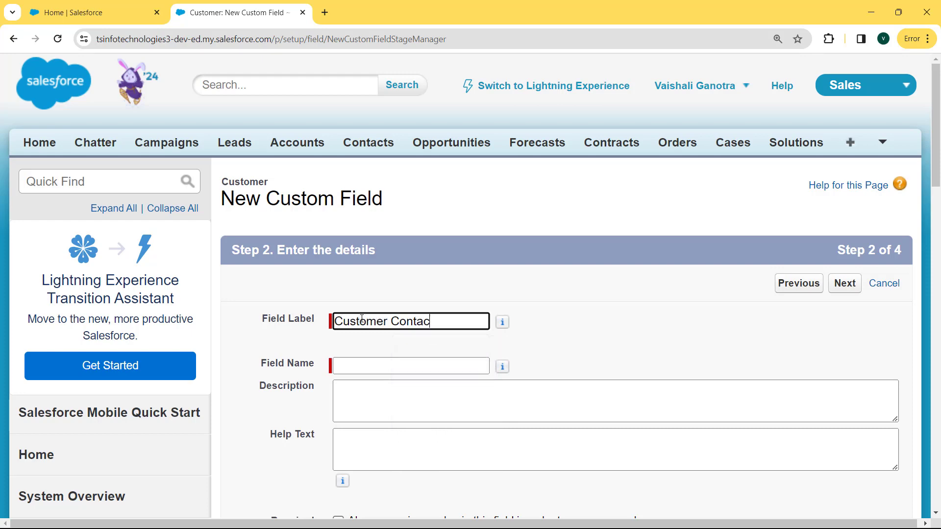
left_click(362, 366)
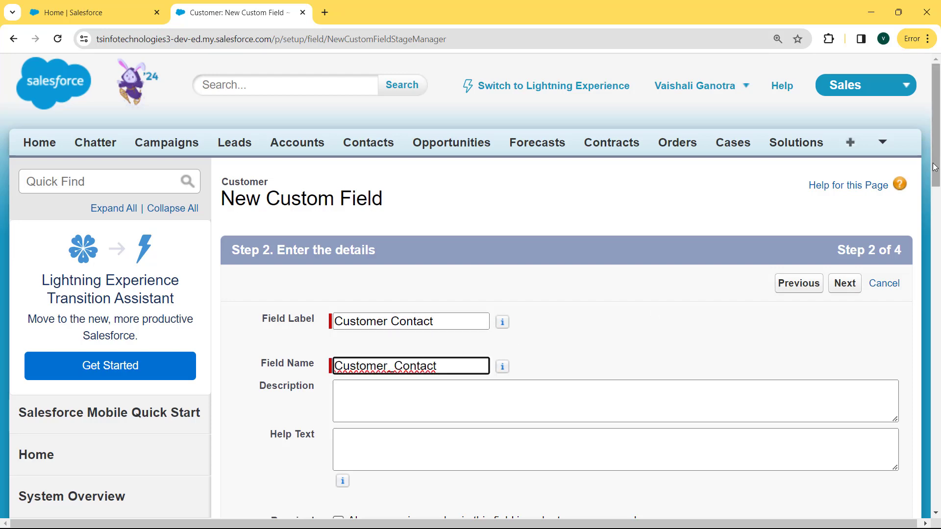
left_click_drag(934, 165, 930, 227)
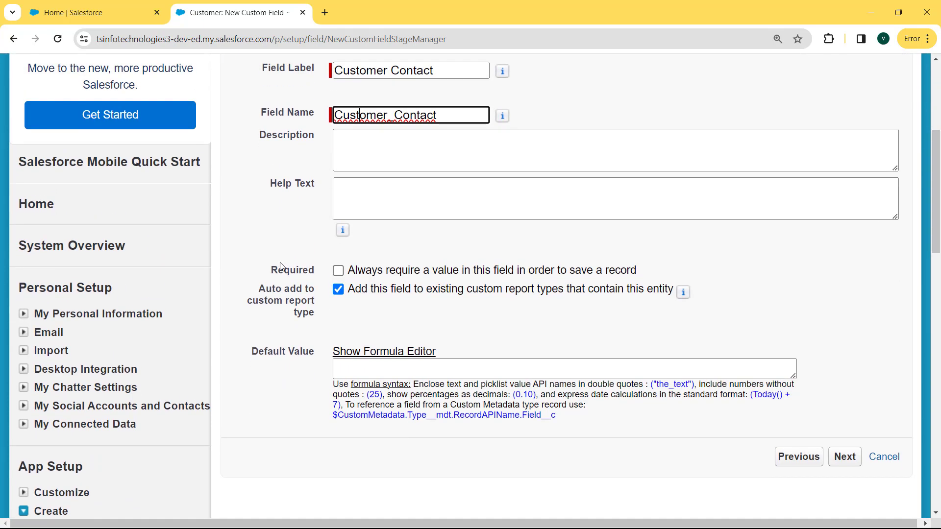
left_click(338, 270)
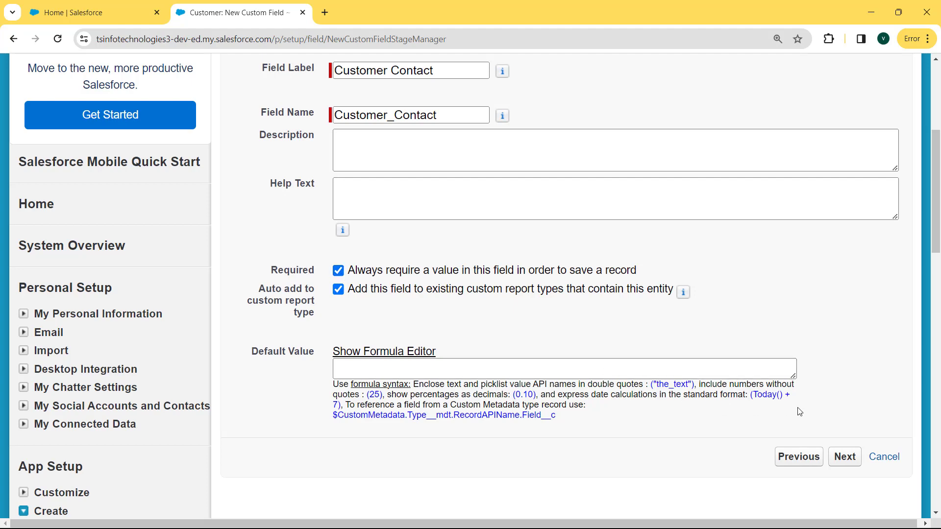
left_click(840, 454)
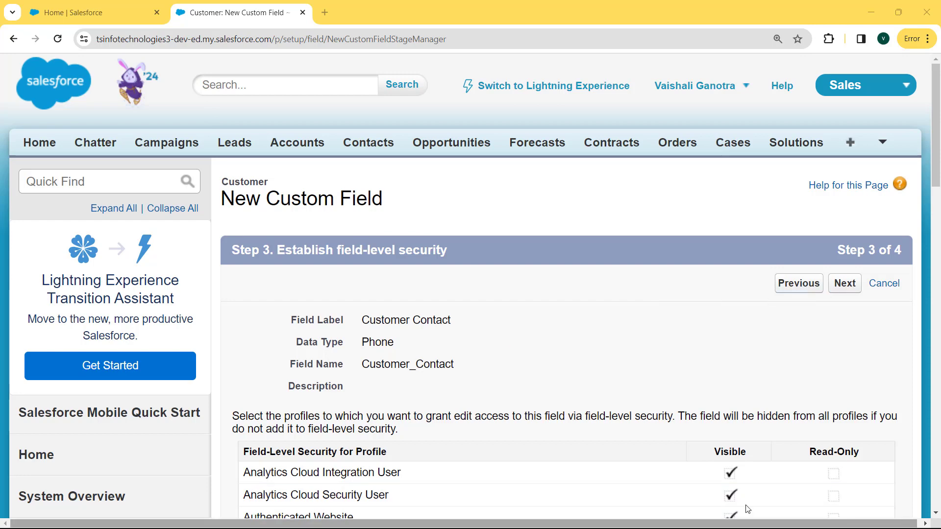
Keep default field-level security and page layouts and save the Customer Contact field.
left_click(839, 286)
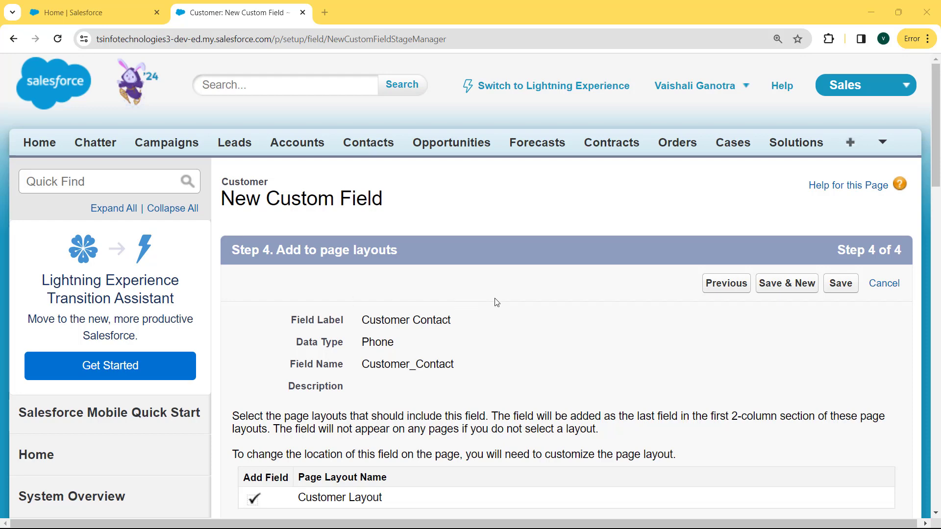
left_click(841, 285)
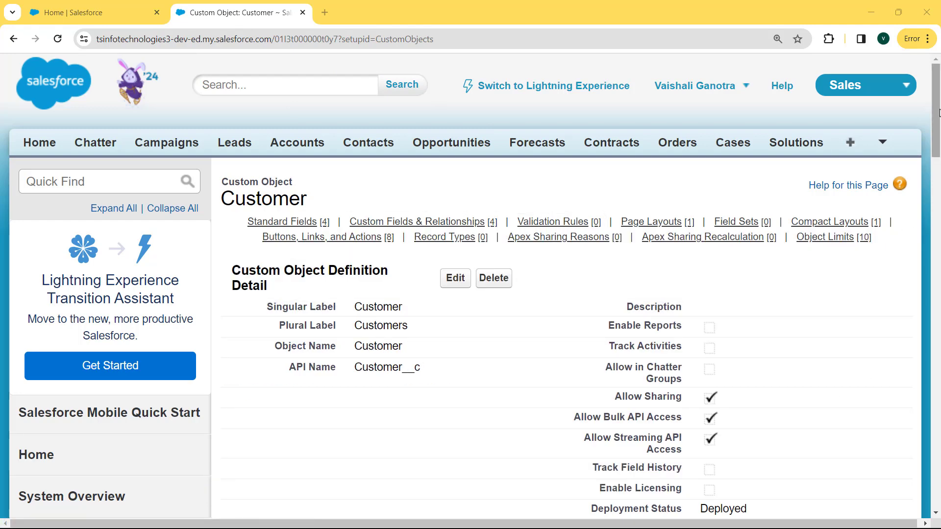
left_click_drag(939, 112, 937, 244)
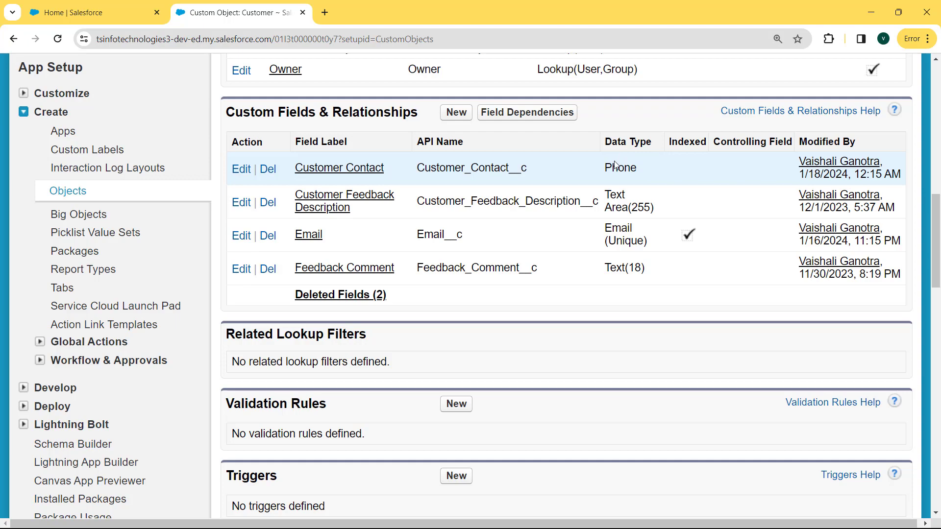
Check that Customer Contact appears under Custom Fields & Relationships, then go to the Customers home page.
left_click_drag(935, 220, 934, 90)
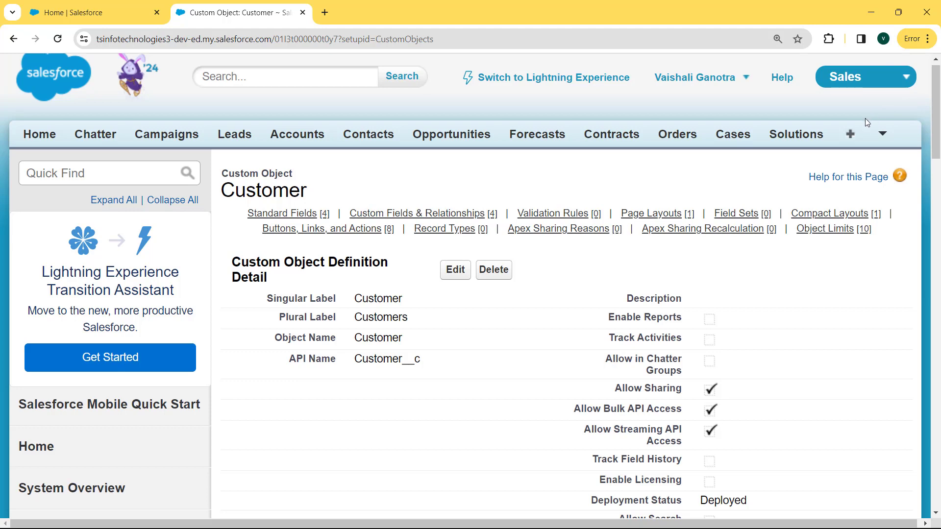
left_click(877, 134)
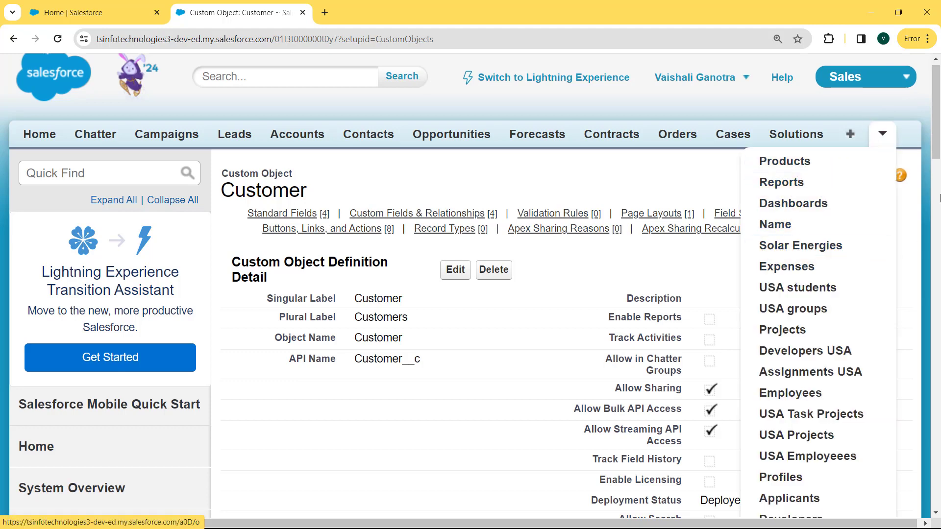
left_click(937, 191)
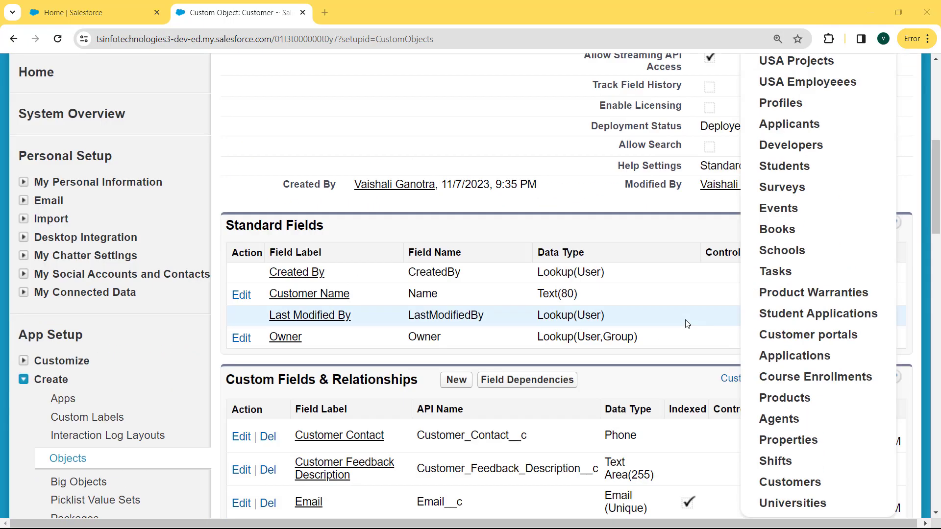
left_click(809, 483)
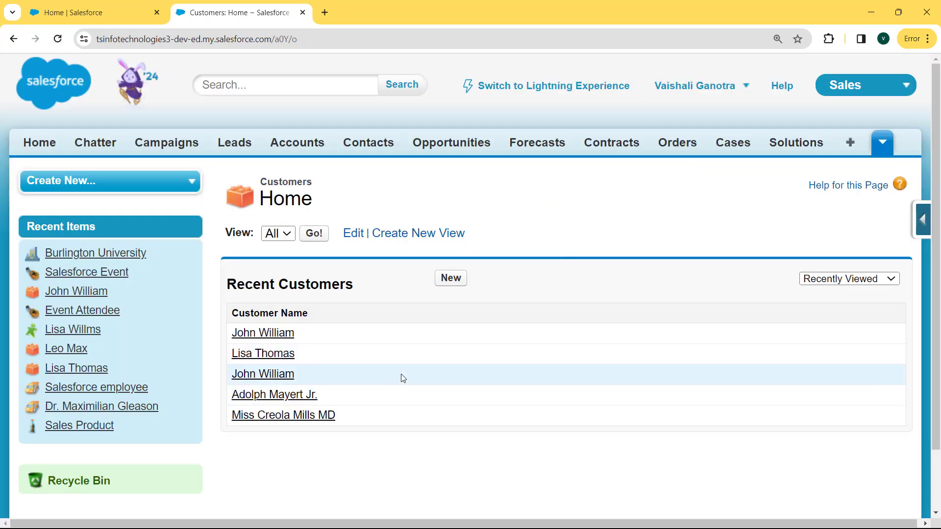
Start a new Customer with a customer name, description 'Good', comment 'Great Product' and an e-mail address.
left_click(455, 279)
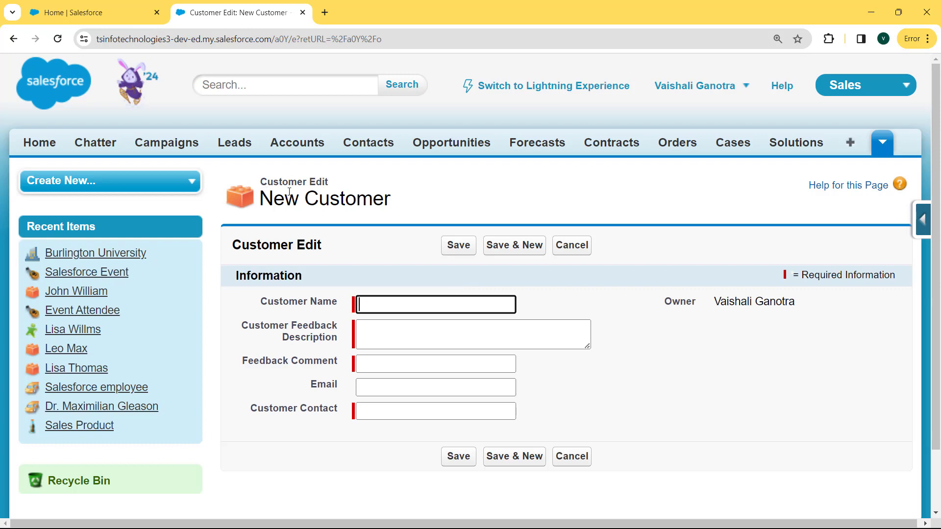
left_click(389, 297)
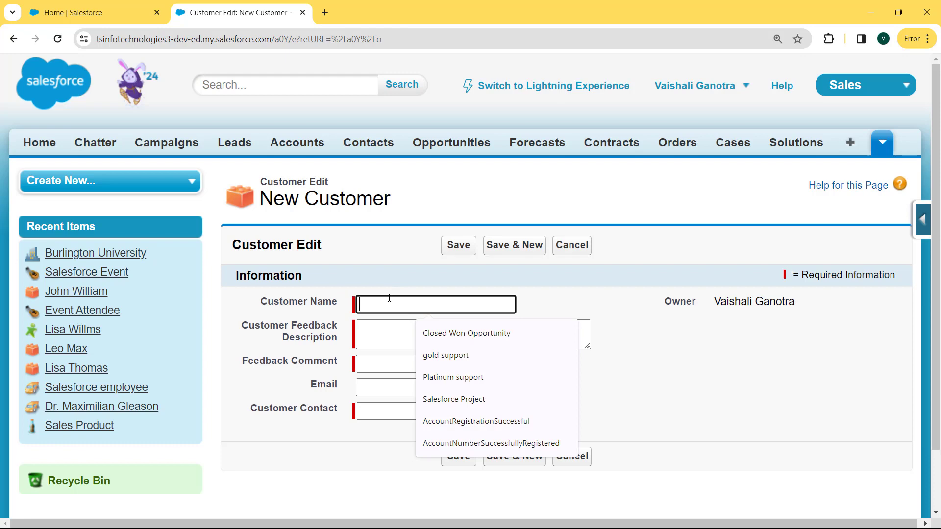
type("john")
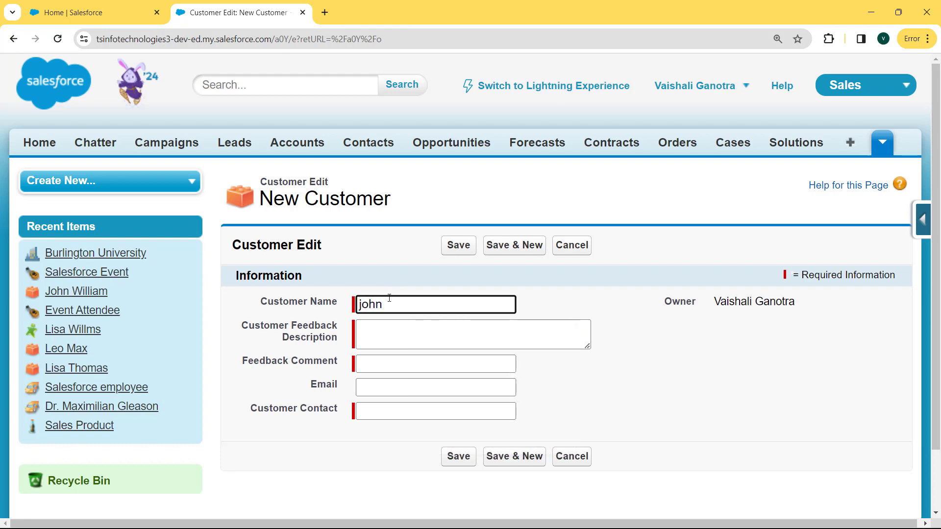
left_click(381, 339)
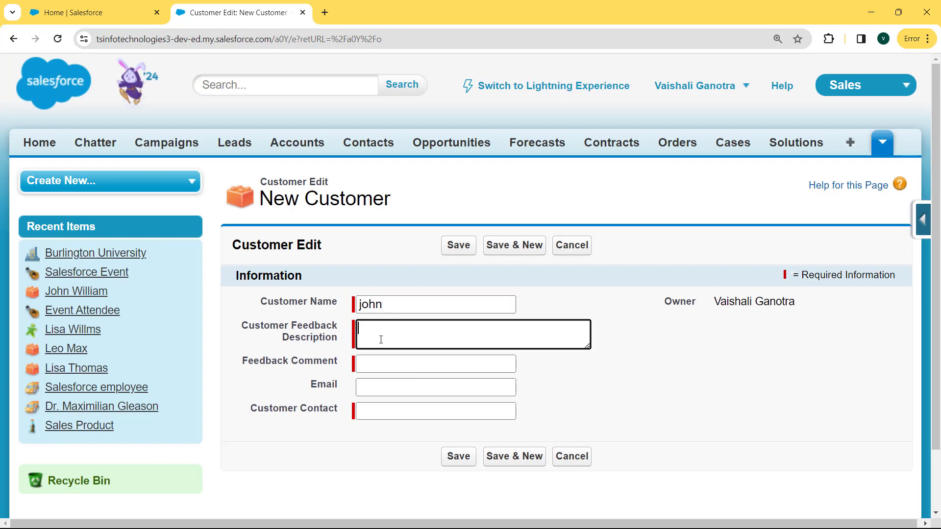
type("Good")
left_click(381, 363)
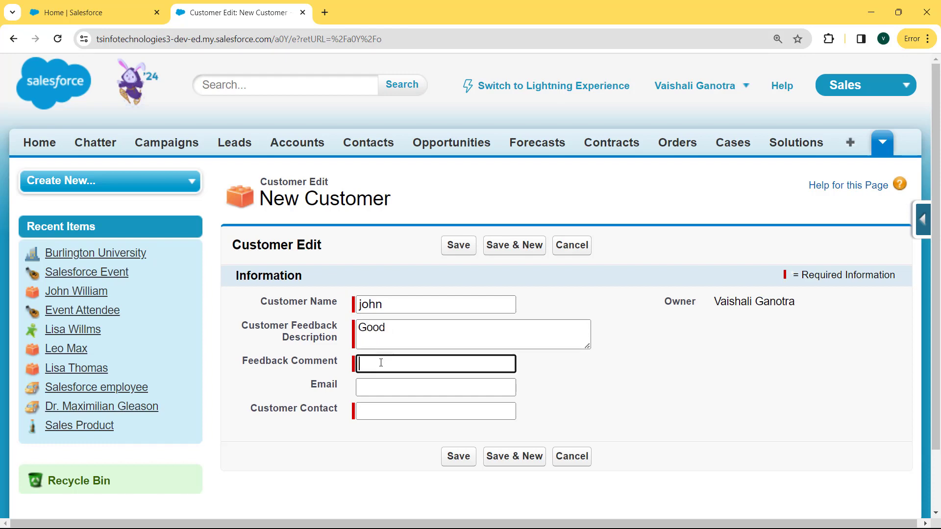
type("Great Product")
left_click(390, 385)
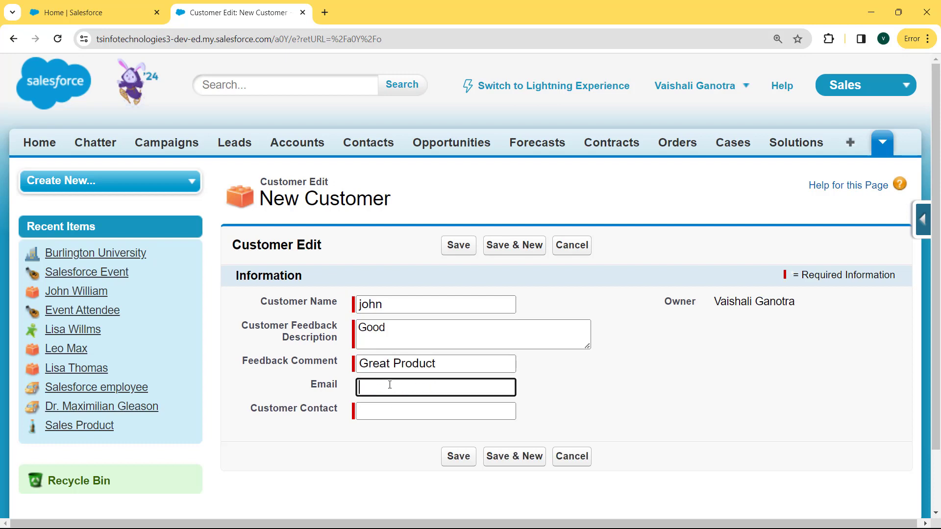
left_click(384, 410)
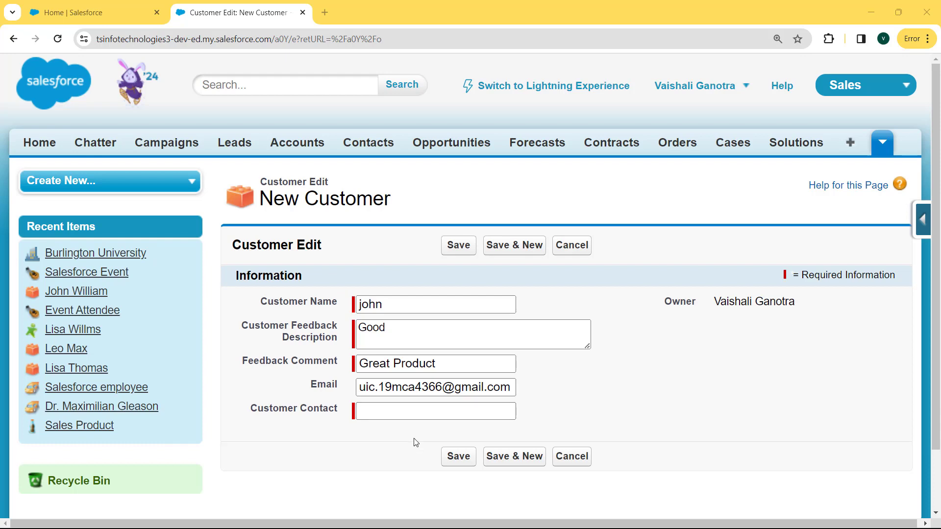
Save without Customer Contact to trigger the required-field error, then add a phone number and save again.
left_click(450, 460)
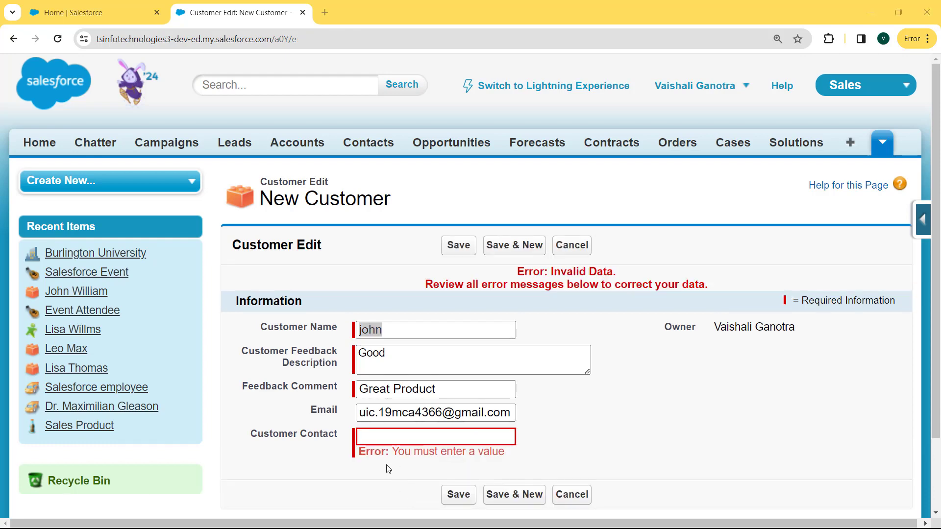
left_click(388, 435)
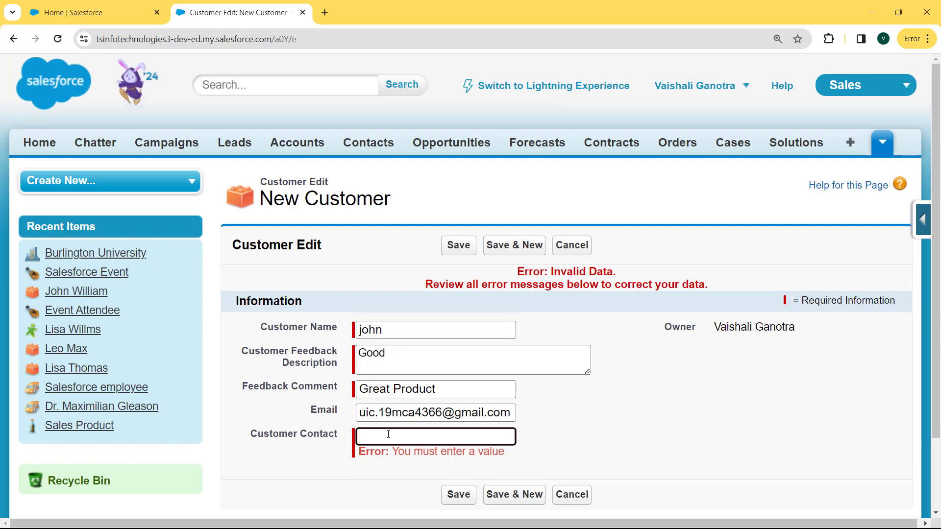
left_click(469, 496)
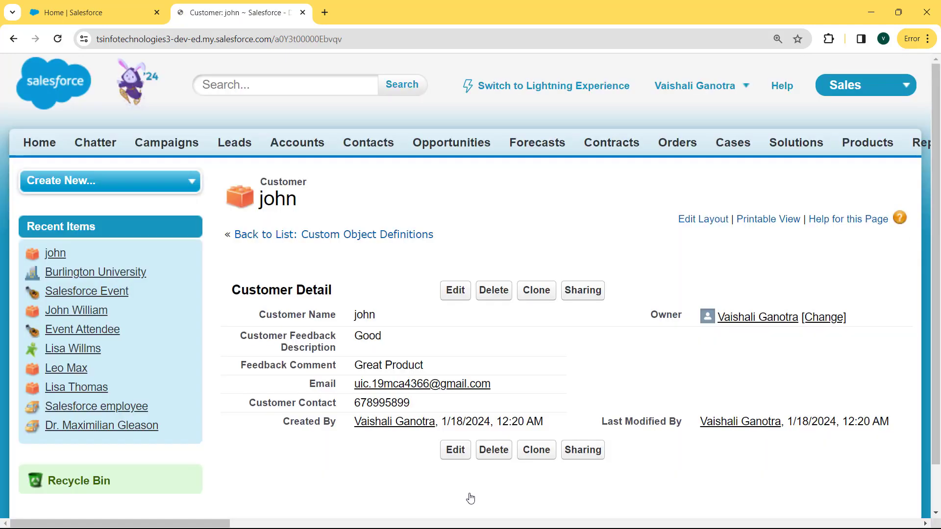